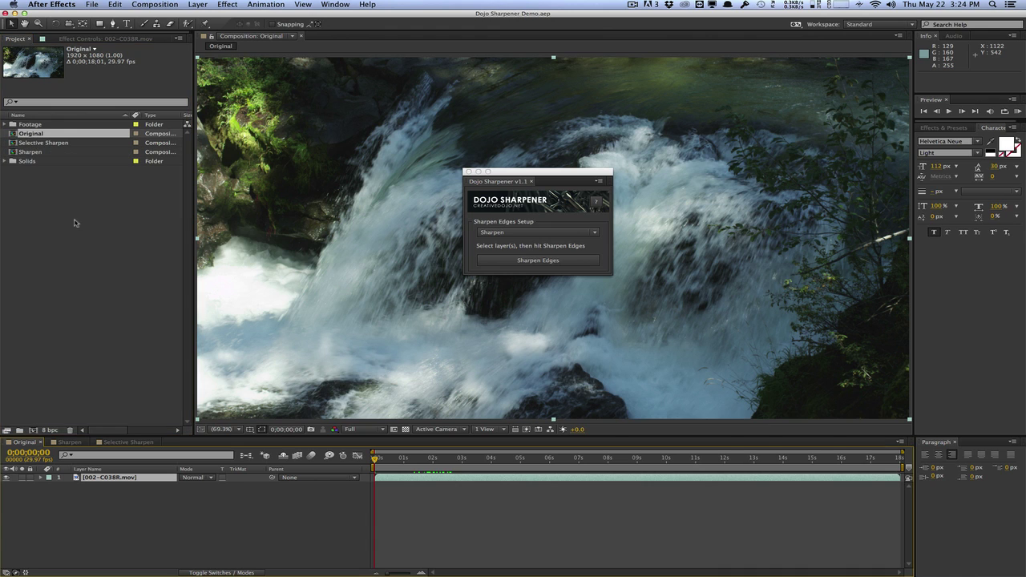
Step: Open the Selective Sharpen, Original and Sharpen comps, and dock the Dojo Sharpener panel over the Project panel
{"action": "double_click", "coordinate": [70, 143]}
{"action": "left_click", "coordinate": [69, 153]}
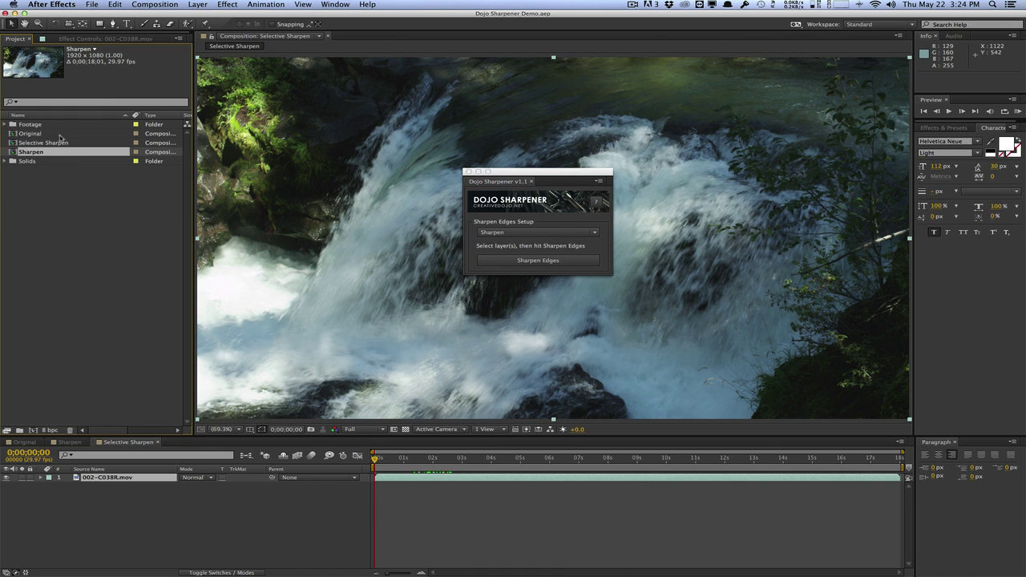
{"action": "double_click", "coordinate": [61, 133]}
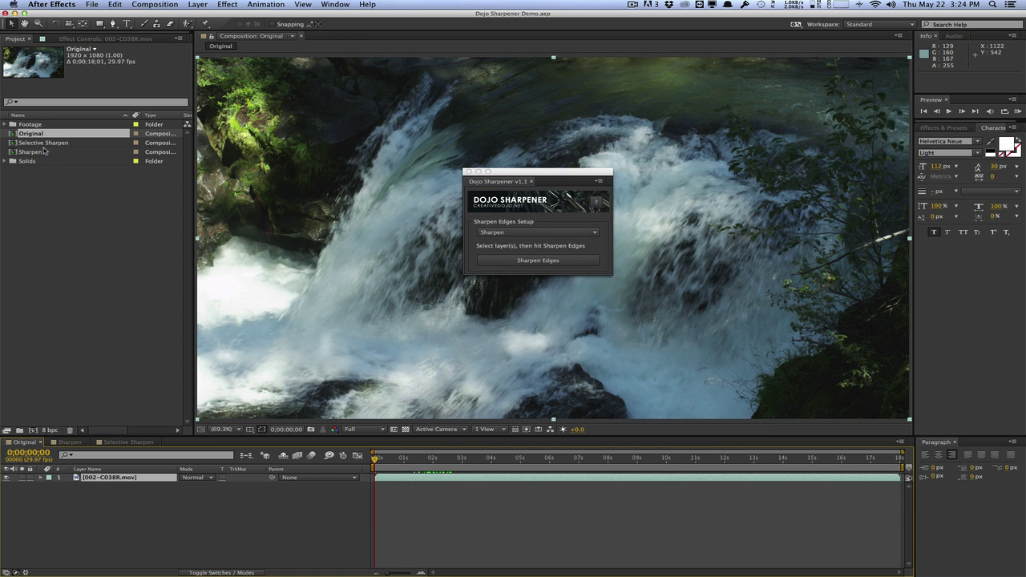
{"action": "double_click", "coordinate": [45, 152]}
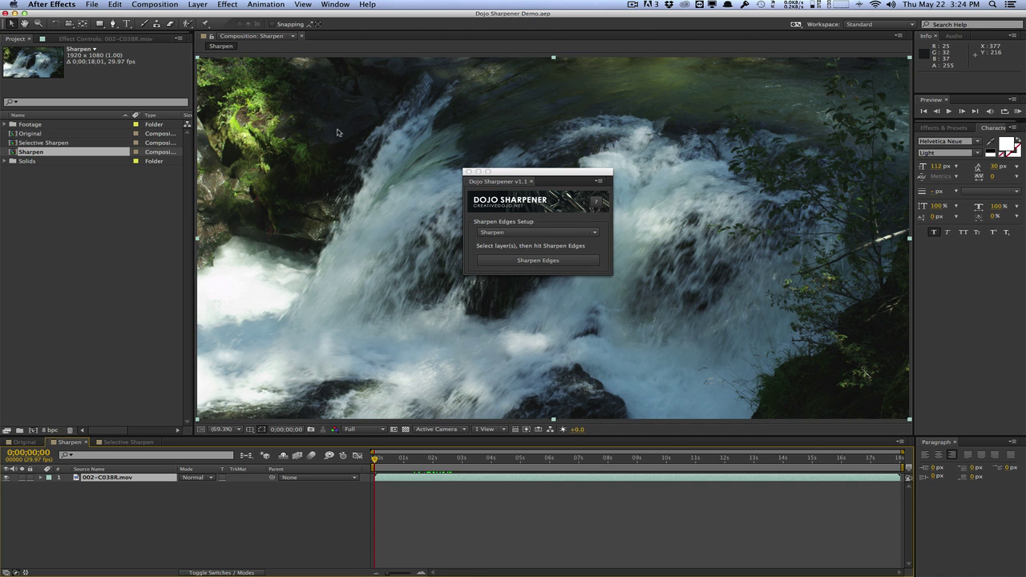
{"action": "left_click_drag", "start_coordinate": [505, 172], "coordinate": [66, 201]}
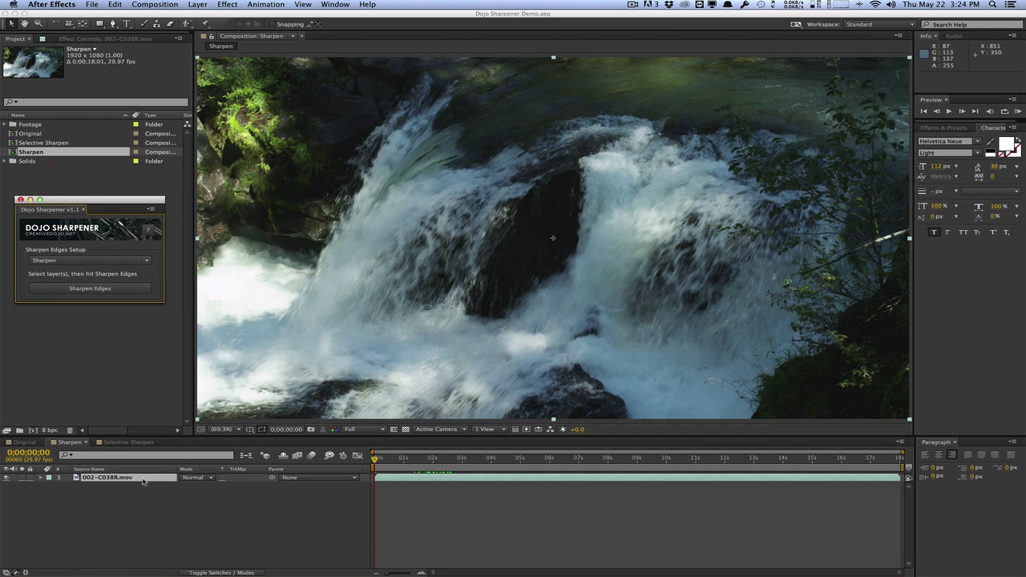
{"action": "left_click", "coordinate": [128, 463]}
Step: Apply Blur & Sharpen > Sharpen to 002-C038R.mov with a Sharpen Amount of 50
{"action": "left_click", "coordinate": [229, 5]}
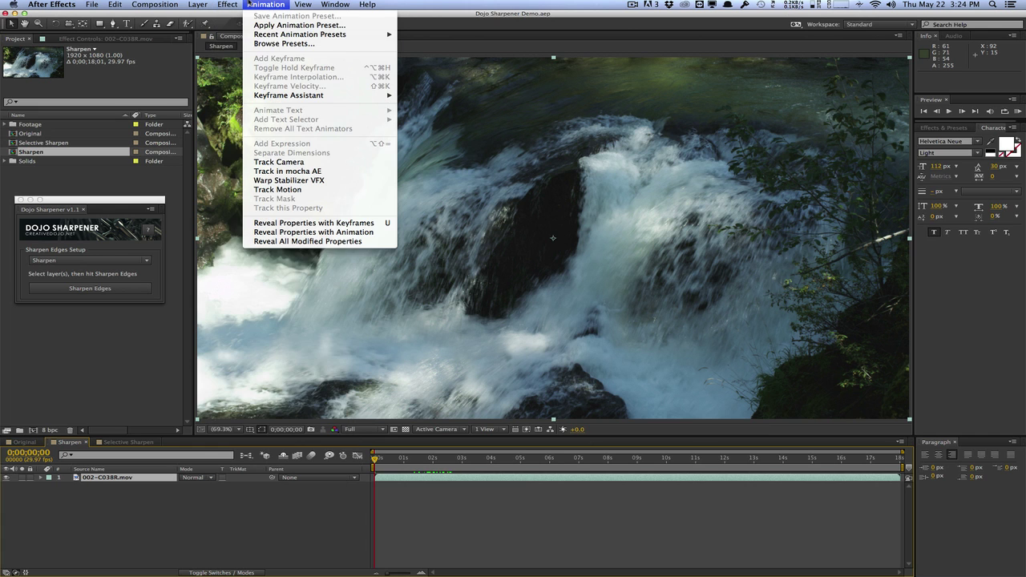
{"action": "mouse_move", "coordinate": [251, 67]}
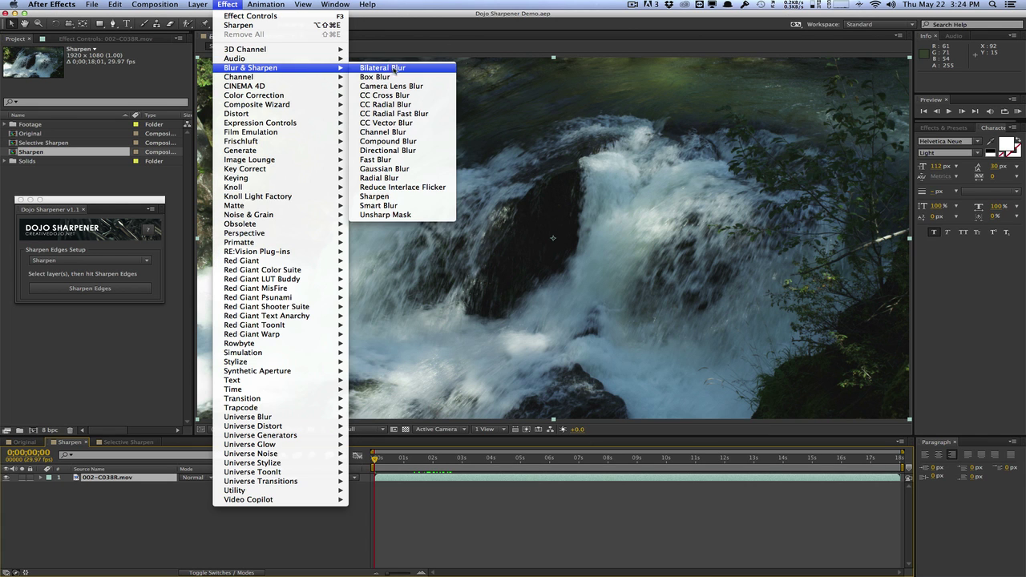
{"action": "left_click", "coordinate": [404, 196]}
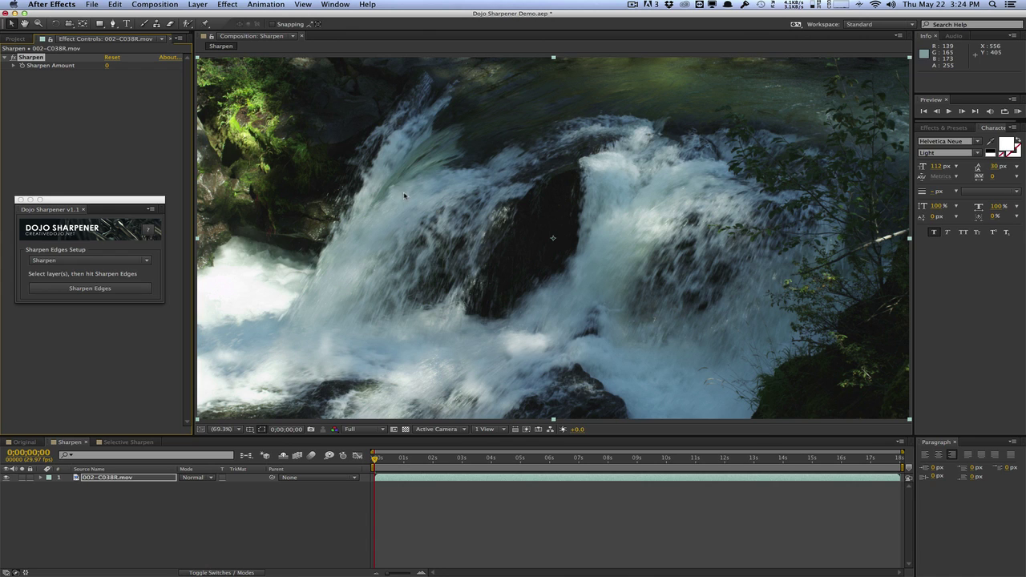
{"action": "left_click", "coordinate": [109, 66]}
{"action": "type", "text": "50"}
{"action": "key", "text": "Return"}
Step: At 200%, pan to the top-left mossy rocks and toggle the Sharpen effect off and on
{"action": "left_click", "coordinate": [226, 429]}
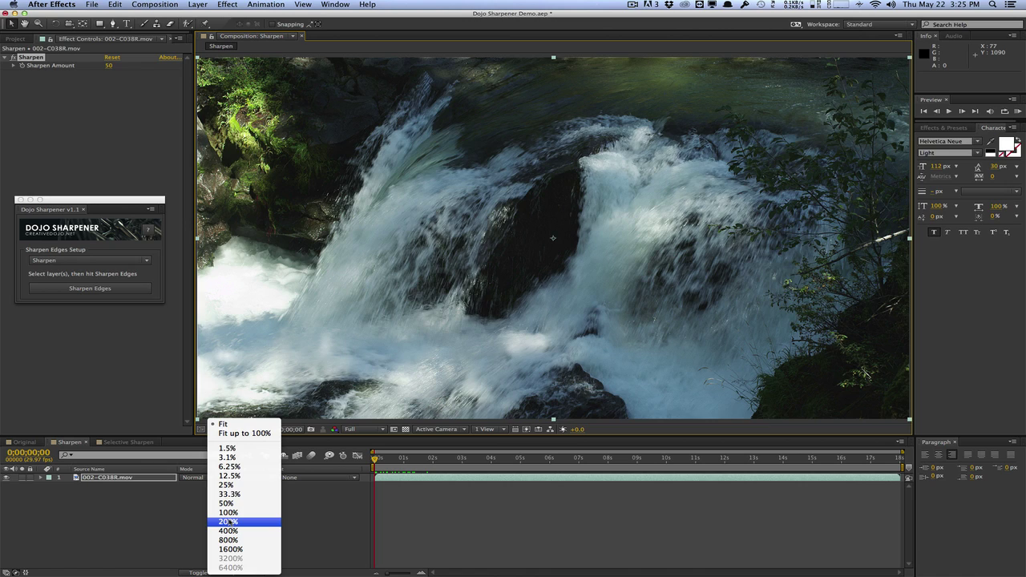
{"action": "left_click", "coordinate": [233, 519]}
{"action": "key", "text": "h"}
{"action": "left_click_drag", "start_coordinate": [278, 192], "coordinate": [505, 230]}
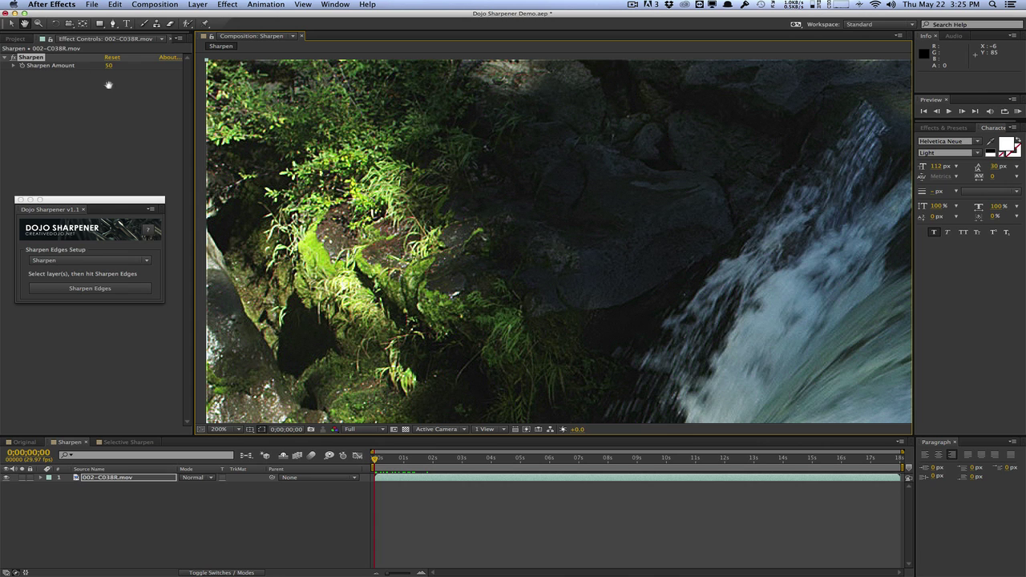
{"action": "key", "text": "v"}
{"action": "left_click", "coordinate": [12, 58]}
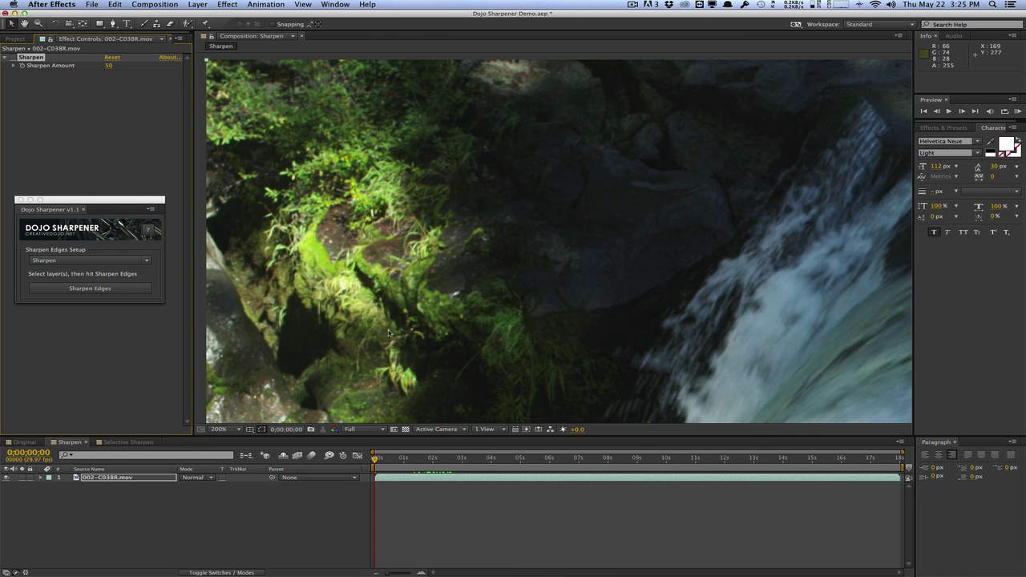
{"action": "left_click_drag", "start_coordinate": [300, 298], "coordinate": [302, 302]}
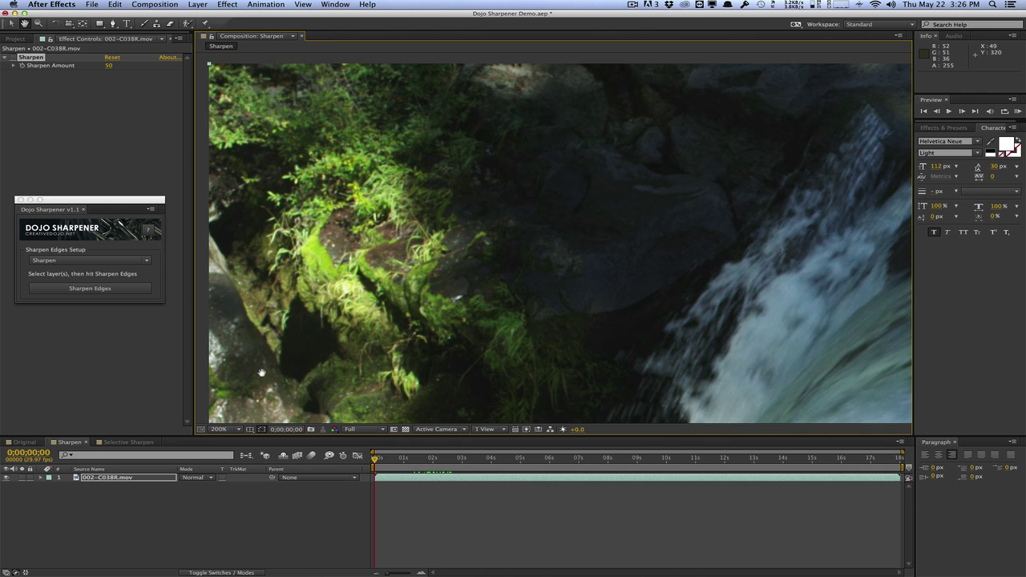
{"action": "key", "text": "v"}
{"action": "left_click", "coordinate": [15, 58]}
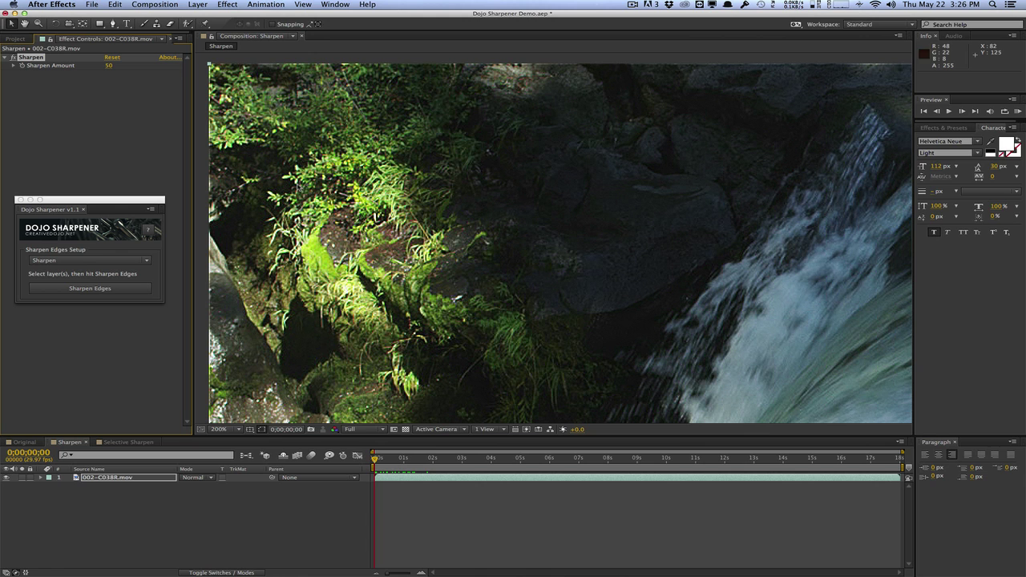
Step: At 100%, recenter on the waterfall and toggle the Sharpen effect to compare
{"action": "left_click", "coordinate": [228, 430]}
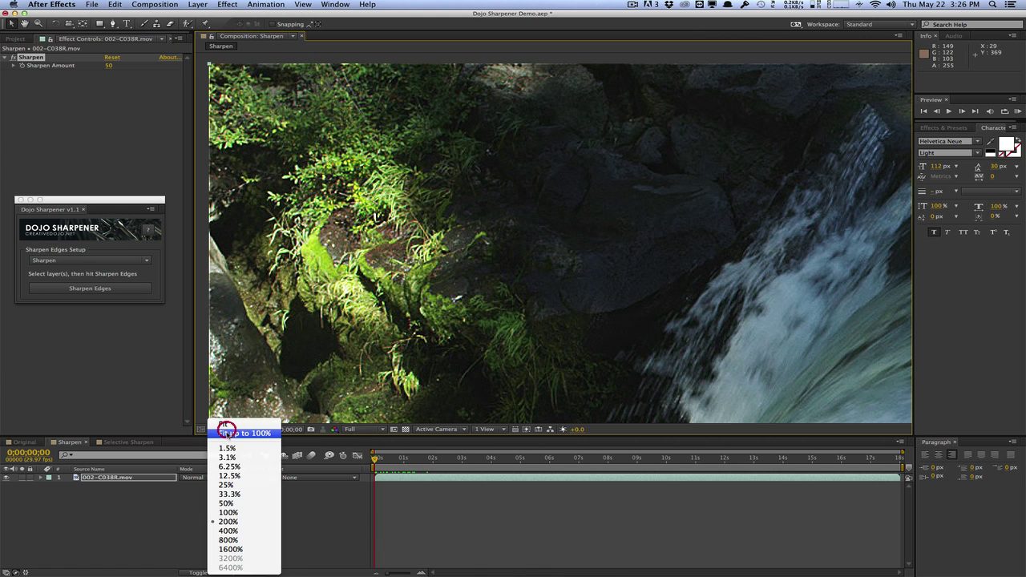
{"action": "left_click", "coordinate": [227, 504]}
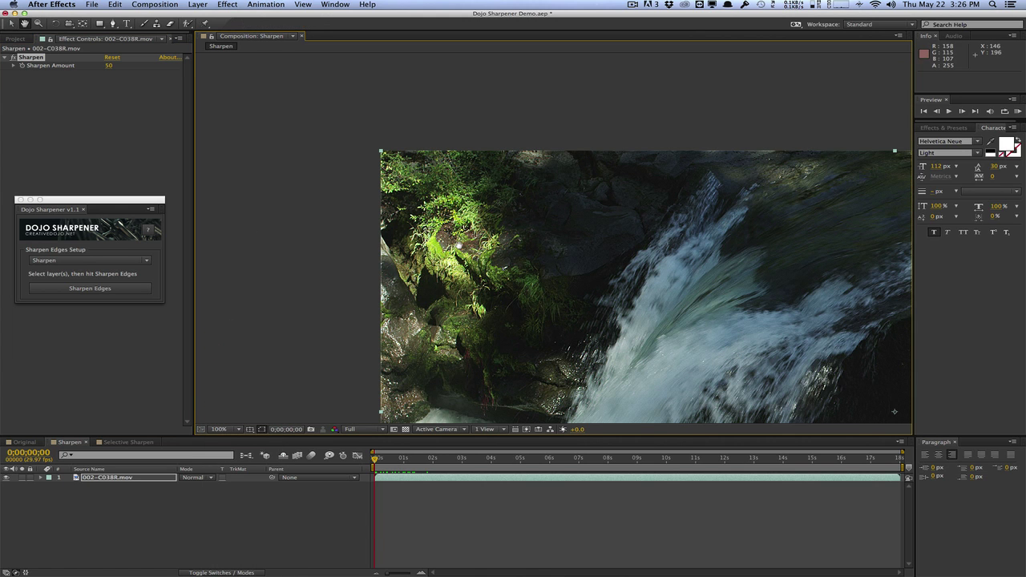
{"action": "key", "text": "period"}
{"action": "left_click", "coordinate": [13, 58]}
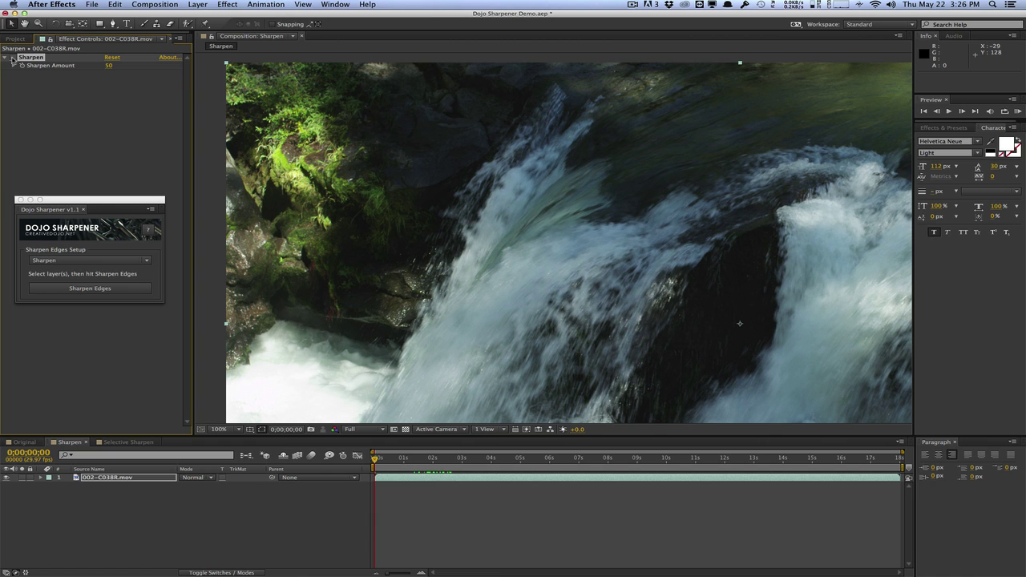
{"action": "left_click", "coordinate": [13, 58]}
{"action": "left_click", "coordinate": [13, 59]}
{"action": "left_click", "coordinate": [13, 59]}
{"action": "left_click", "coordinate": [13, 58]}
{"action": "left_click", "coordinate": [13, 59]}
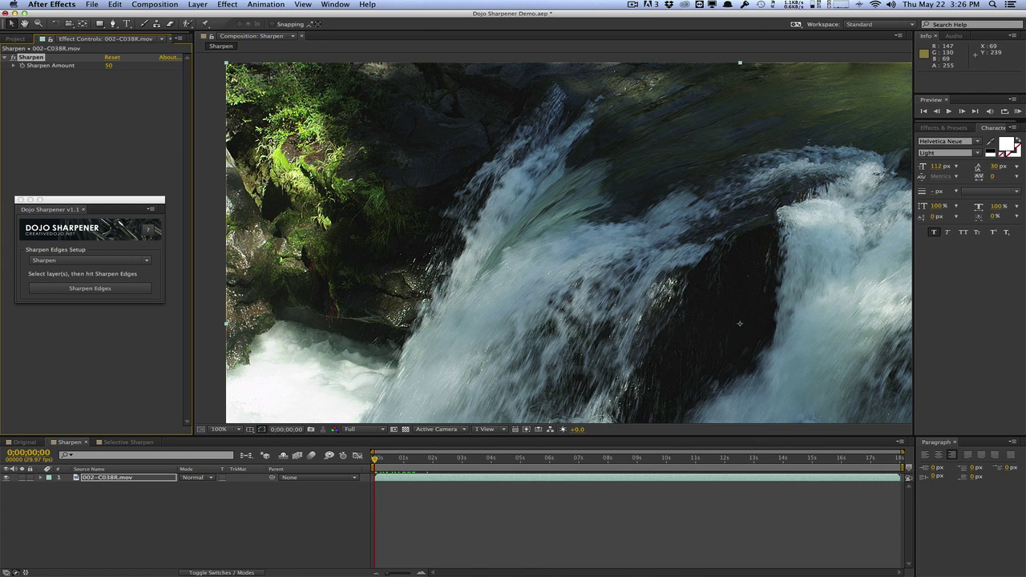
Step: Zoom to 200% on the top-left mossy rocks and toggle Sharpen repeatedly, ending with it on
{"action": "left_click", "coordinate": [237, 429]}
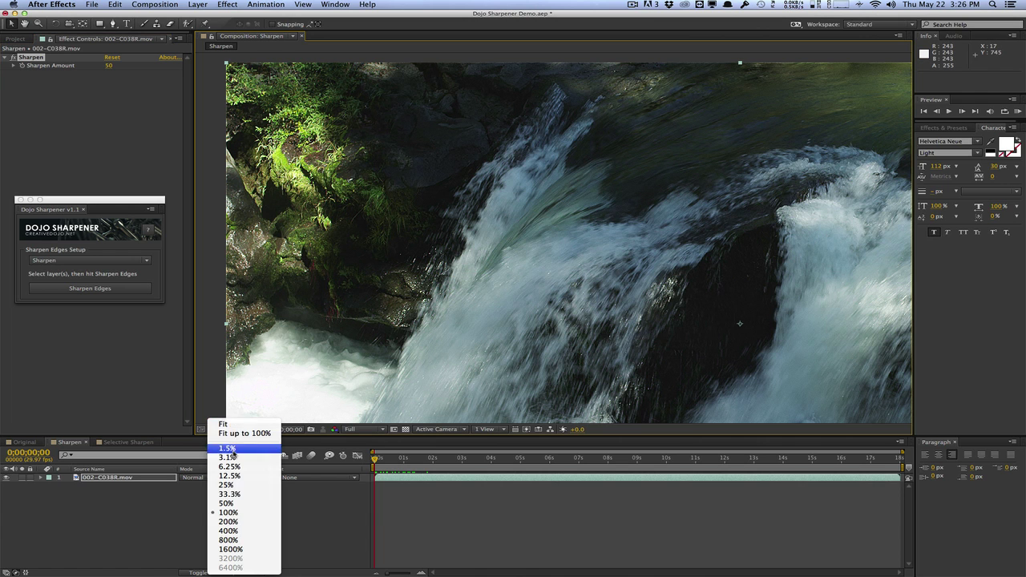
{"action": "left_click", "coordinate": [228, 522]}
{"action": "left_click_drag", "start_coordinate": [339, 276], "coordinate": [510, 249]}
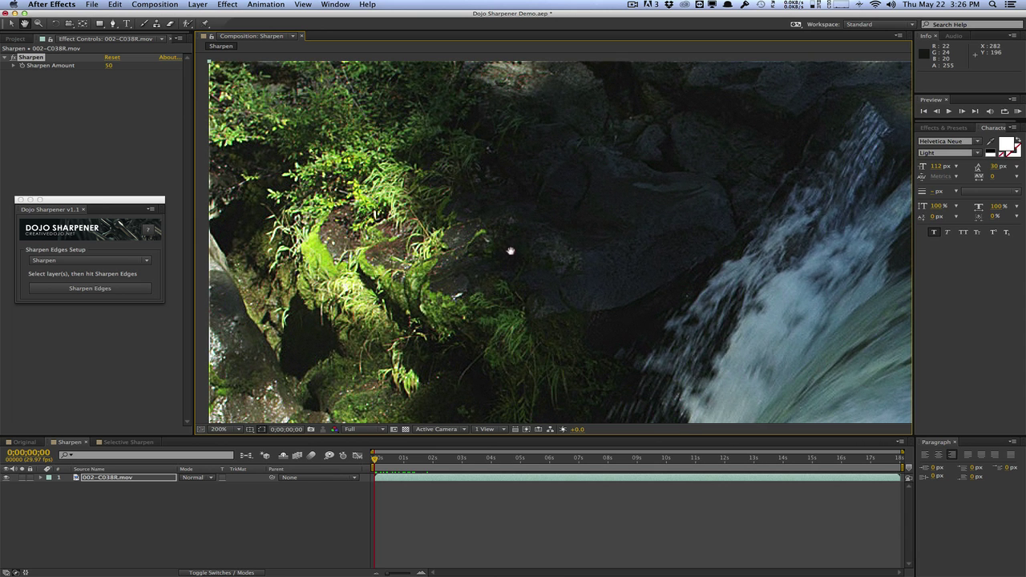
{"action": "left_click", "coordinate": [13, 58]}
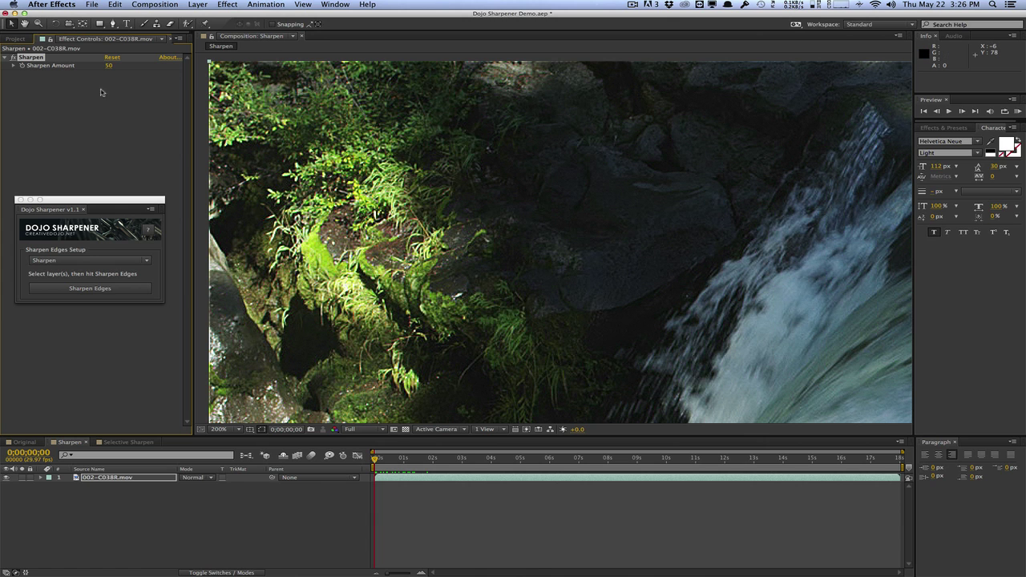
{"action": "left_click", "coordinate": [13, 59]}
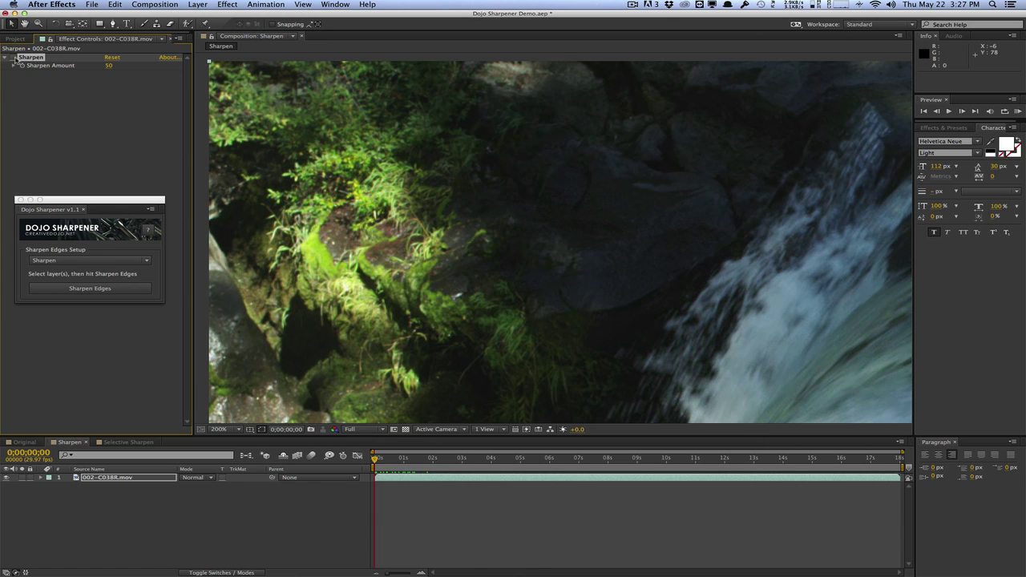
{"action": "left_click", "coordinate": [13, 59]}
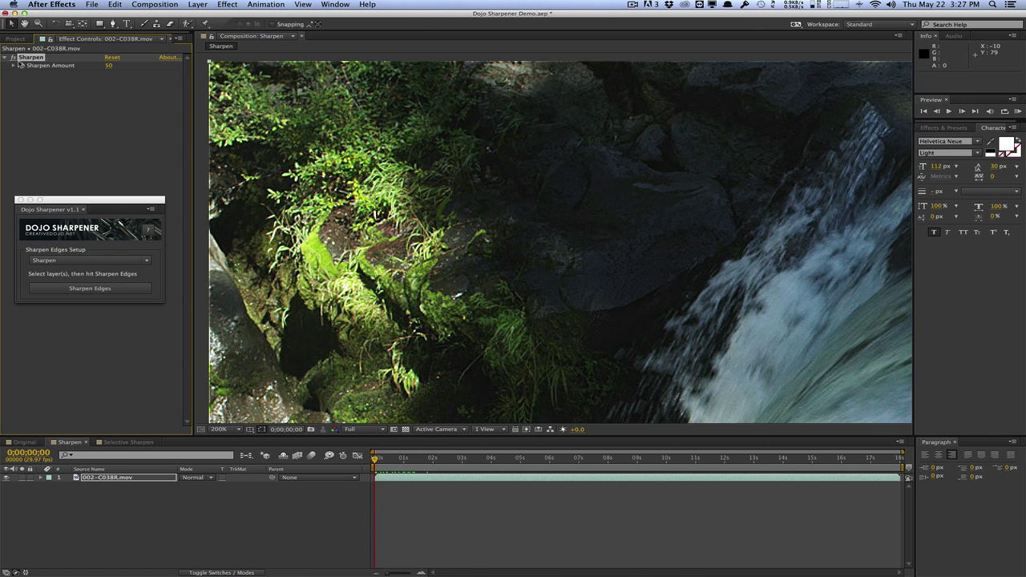
{"action": "left_click", "coordinate": [14, 58]}
{"action": "left_click", "coordinate": [14, 58]}
{"action": "left_click", "coordinate": [14, 58]}
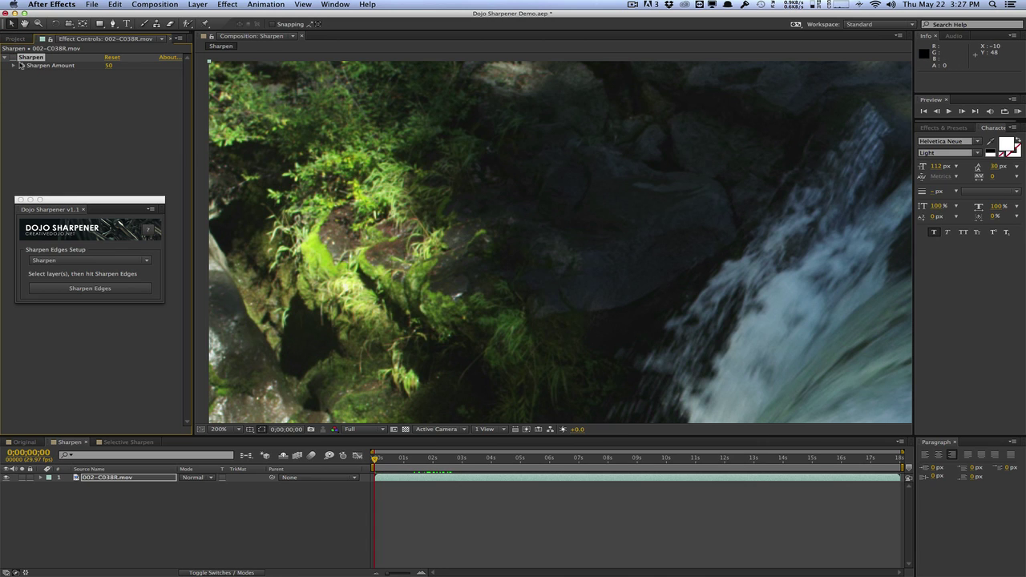
{"action": "left_click", "coordinate": [14, 59]}
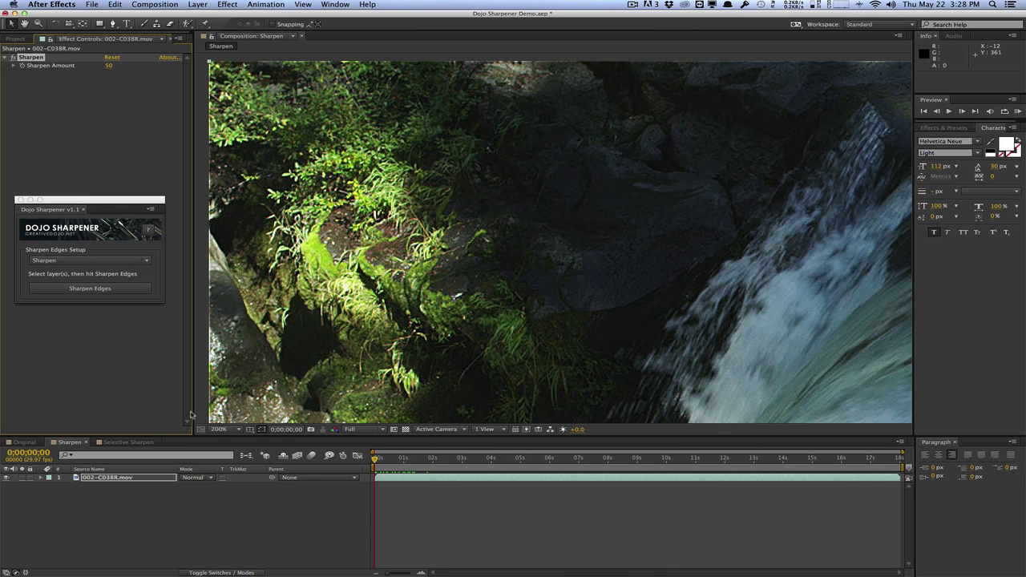
Step: In Selective Sharpen, select 002-C038R.mov and choose Sharpen as the Dojo Sharpener method
{"action": "left_click", "coordinate": [128, 441]}
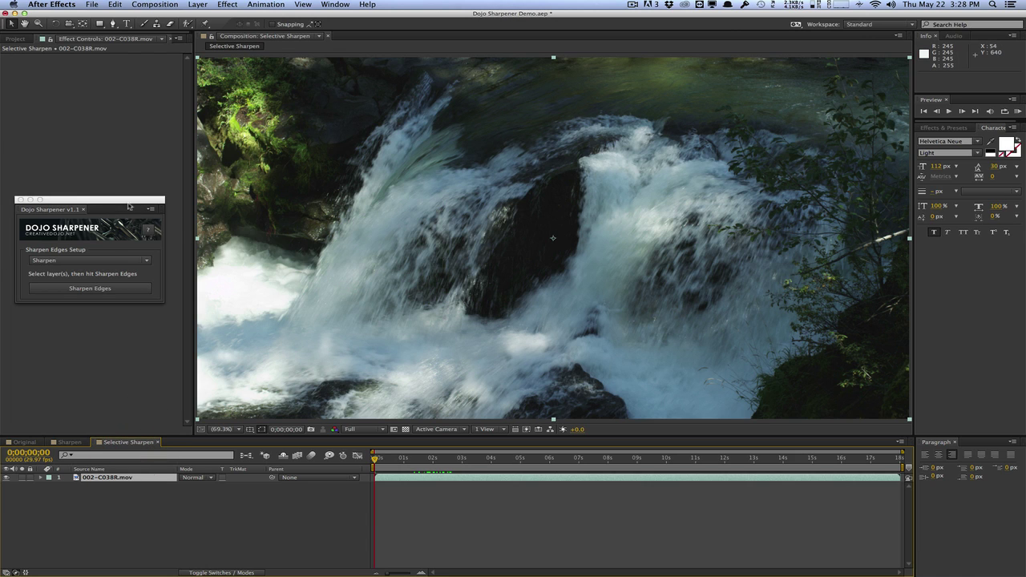
{"action": "left_click_drag", "start_coordinate": [128, 206], "coordinate": [129, 201]}
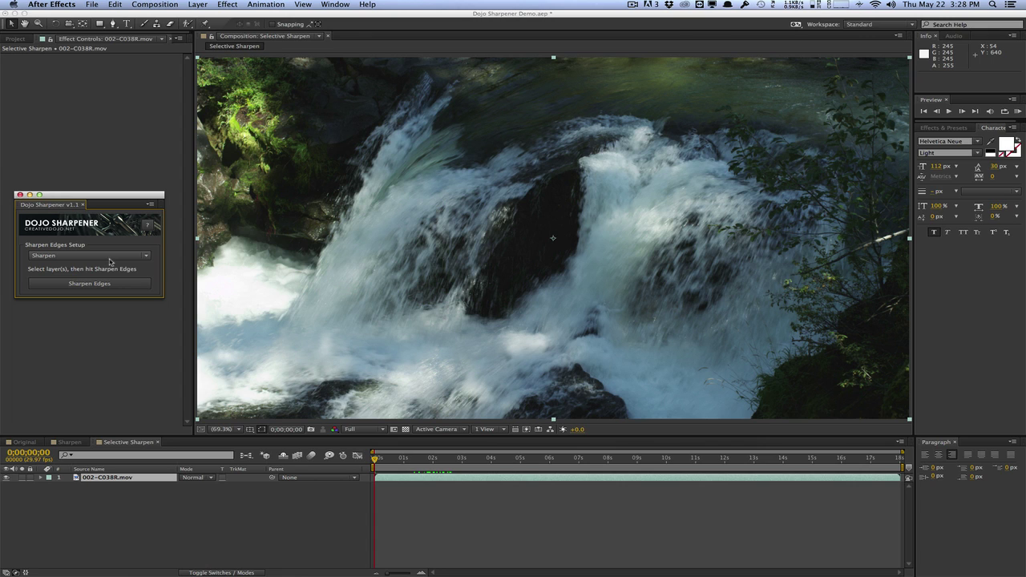
{"action": "left_click", "coordinate": [114, 481]}
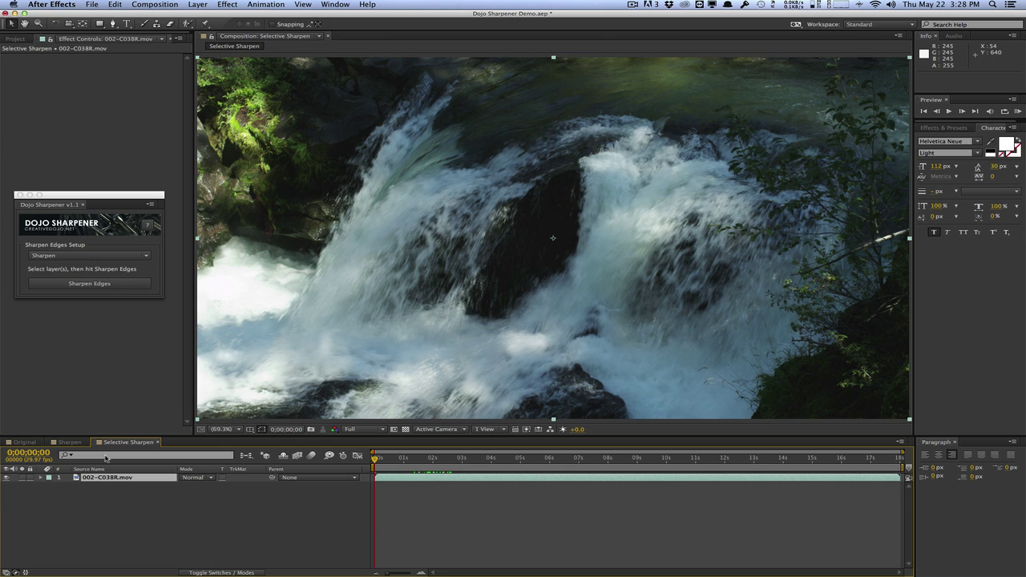
{"action": "left_click", "coordinate": [103, 258]}
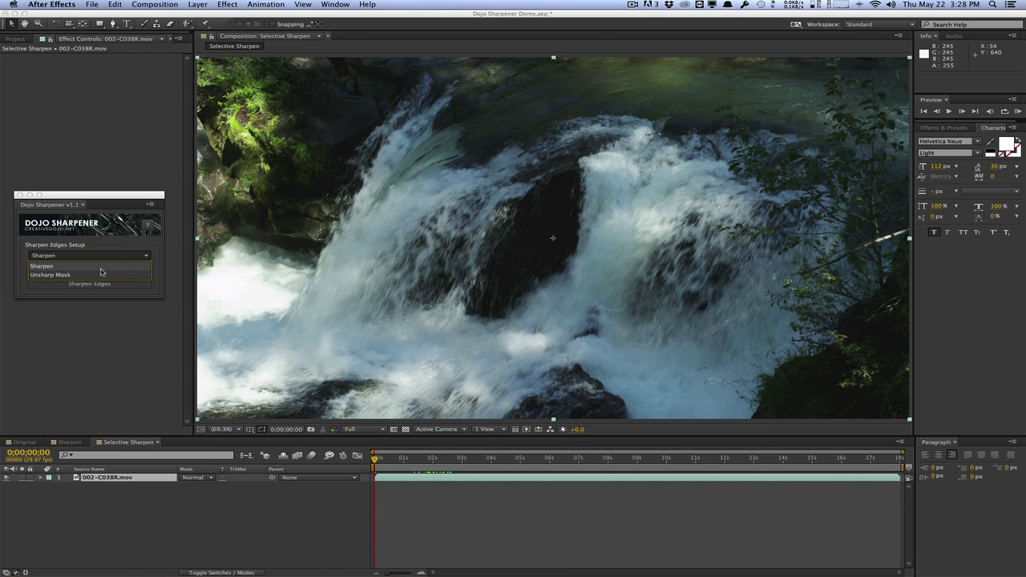
{"action": "left_click", "coordinate": [101, 267]}
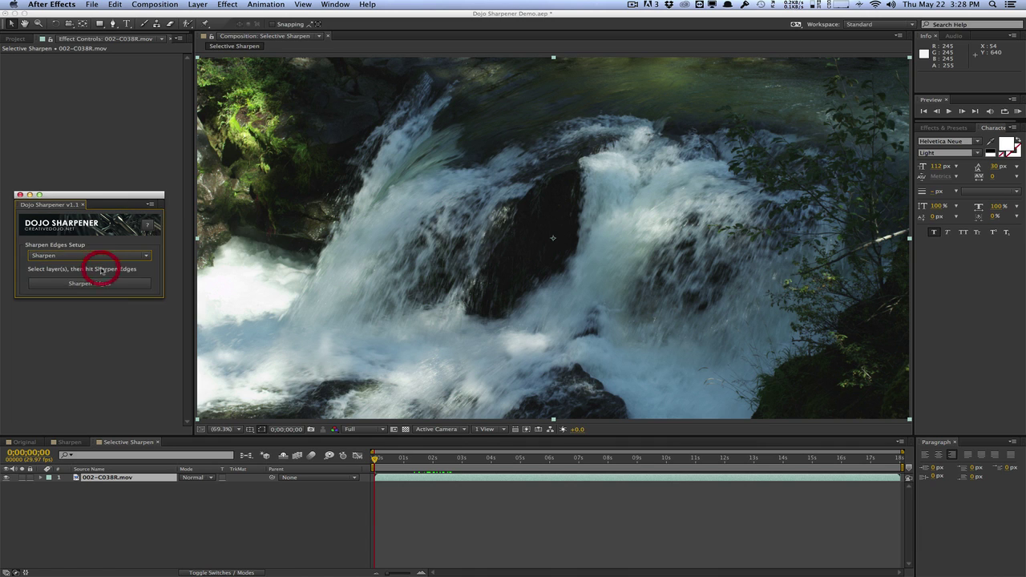
Step: Run Sharpen Edges to build the matte layers, then close the Dojo Sharpener panel
{"action": "left_click", "coordinate": [101, 284]}
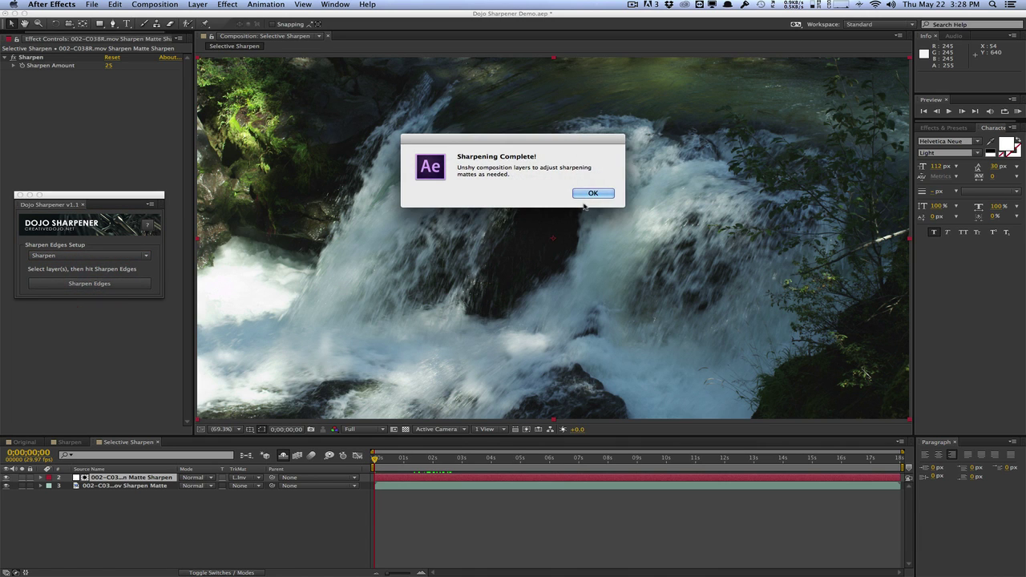
{"action": "left_click", "coordinate": [591, 193]}
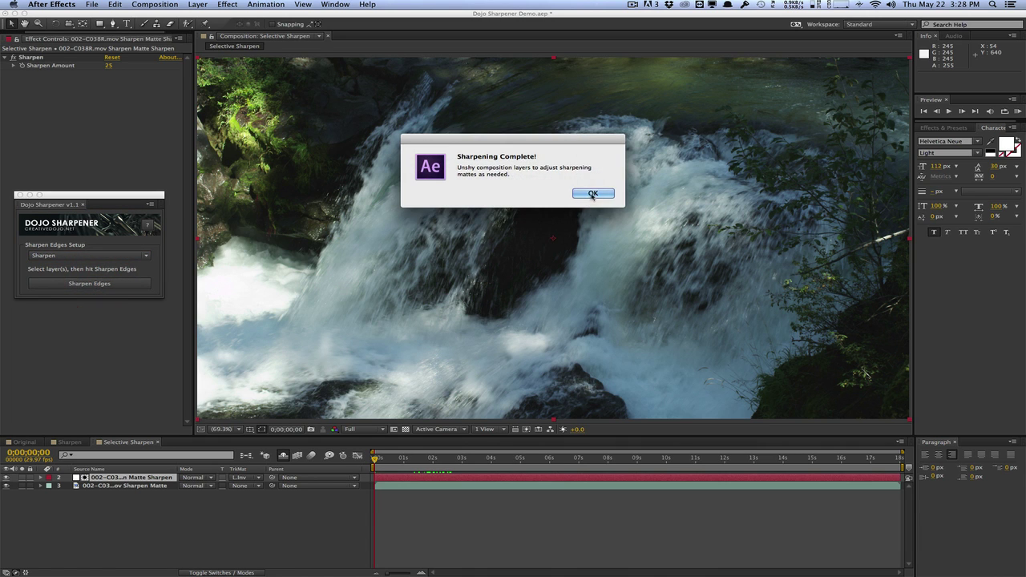
{"action": "left_click", "coordinate": [19, 194]}
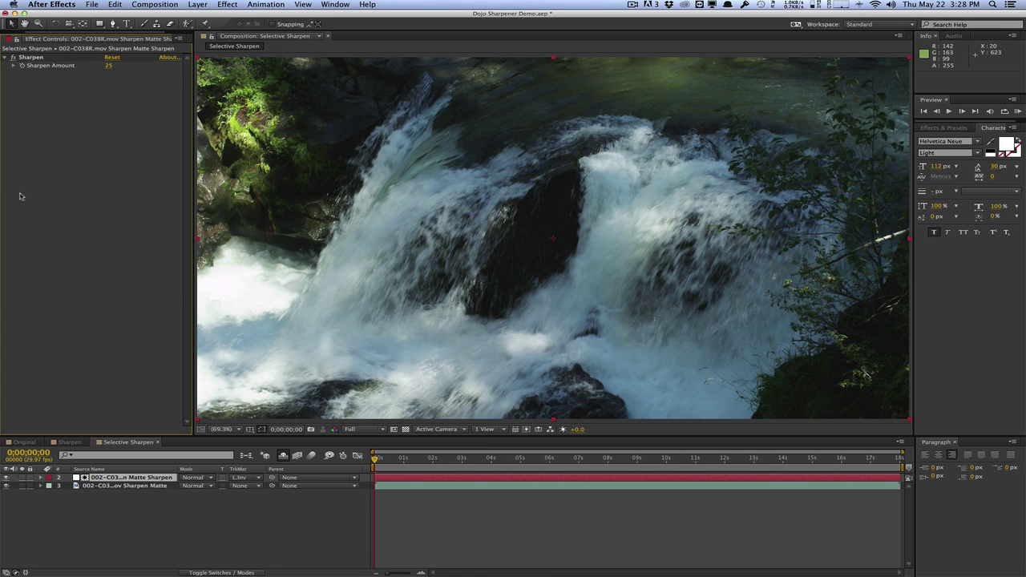
Step: Raise the Sharpen layer's Sharpen Amount from 25 to 50
{"action": "left_click", "coordinate": [109, 65]}
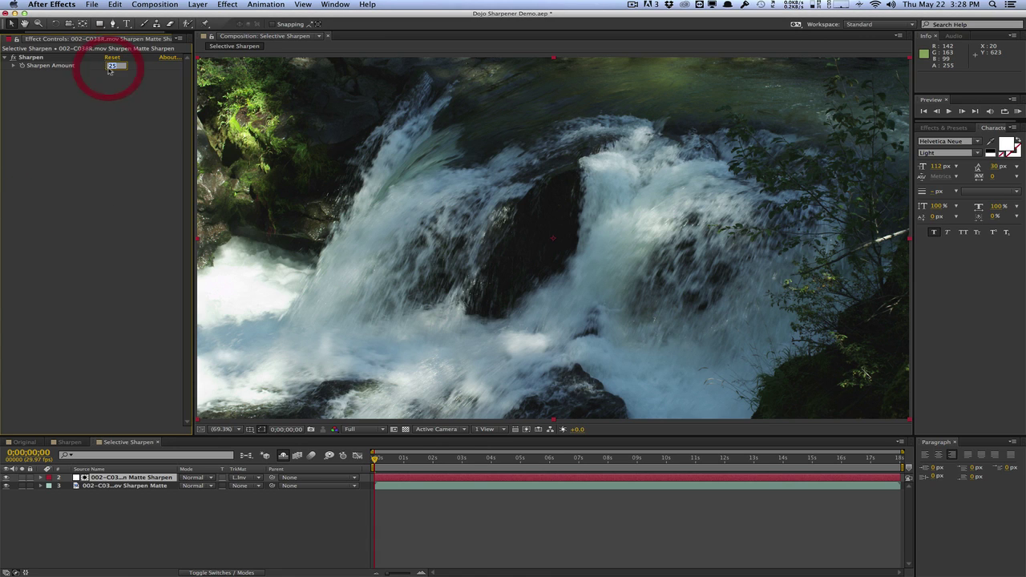
{"action": "type", "text": "50"}
{"action": "key", "text": "Return"}
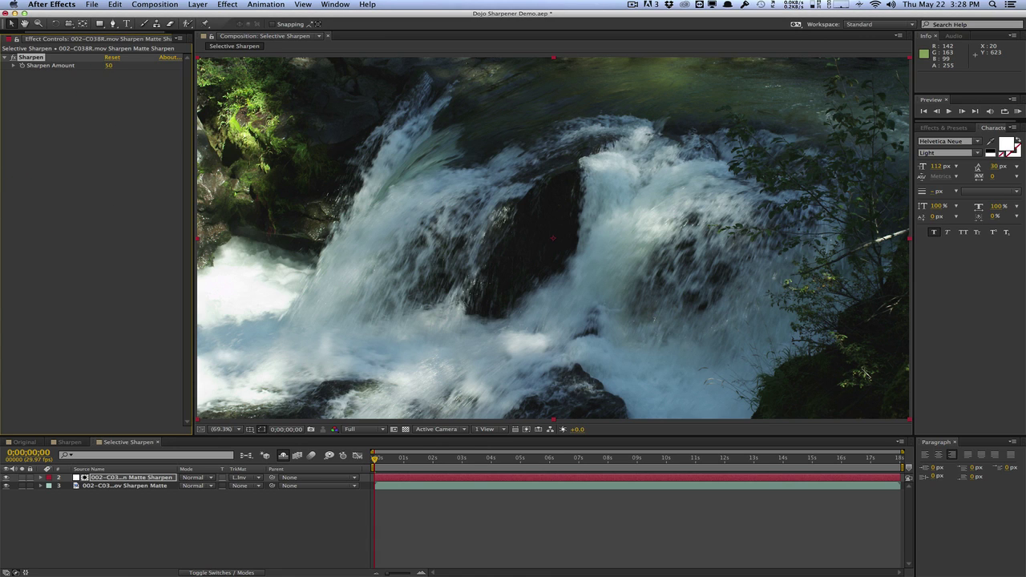
Step: Fit the whole Sharpen comp frame in view (up to 100%), then return to Selective Sharpen
{"action": "left_click", "coordinate": [71, 442]}
{"action": "left_click", "coordinate": [223, 430]}
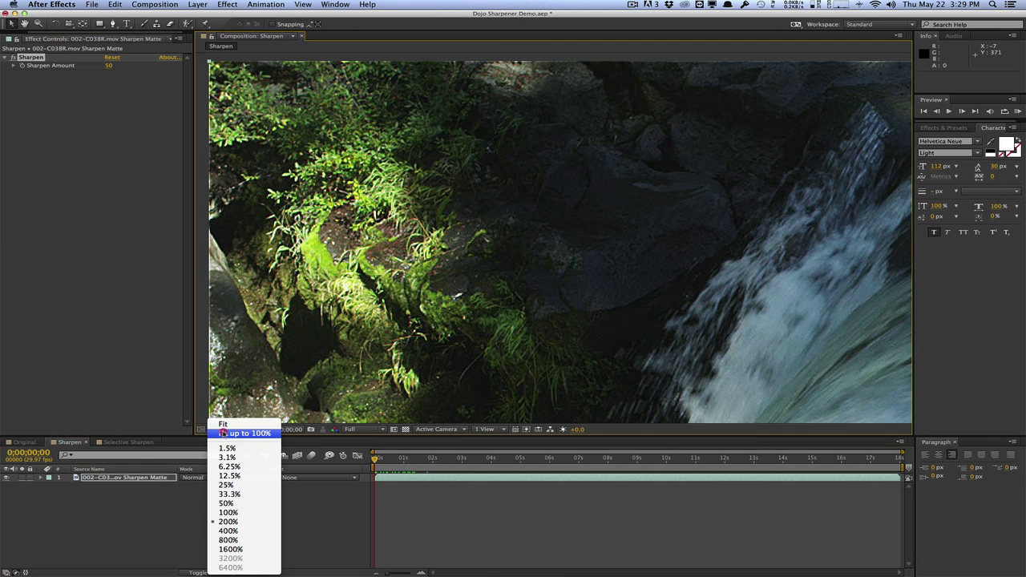
{"action": "left_click", "coordinate": [223, 432]}
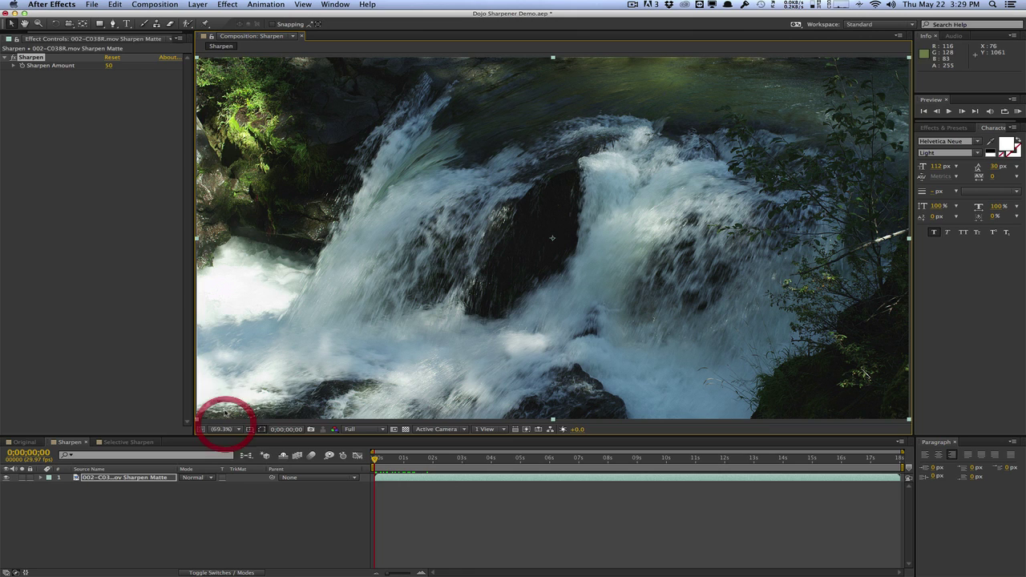
{"action": "left_click", "coordinate": [121, 442]}
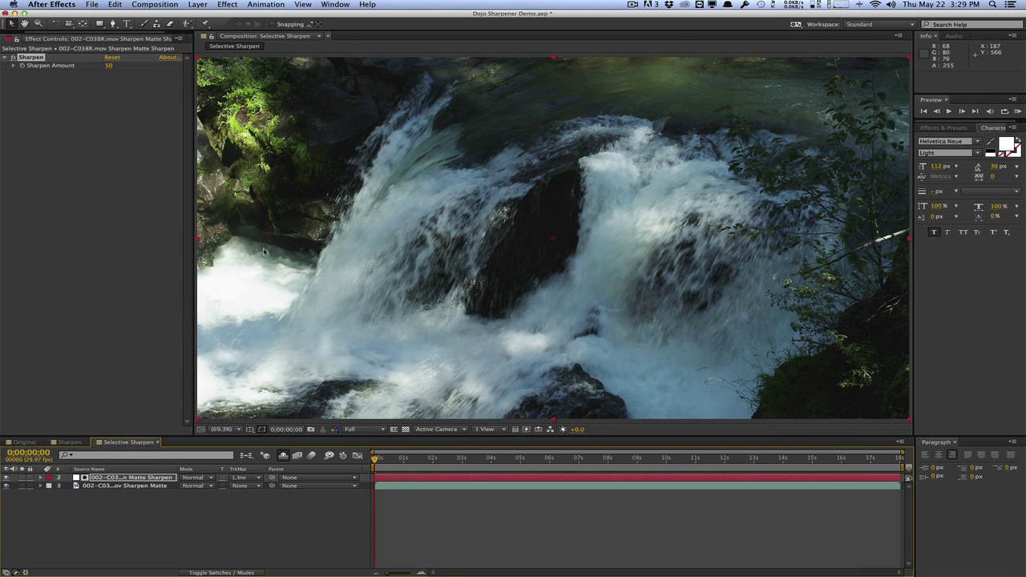
Step: View the Selective Sharpen comp at 200% on the mossy top-left corner
{"action": "left_click", "coordinate": [221, 429]}
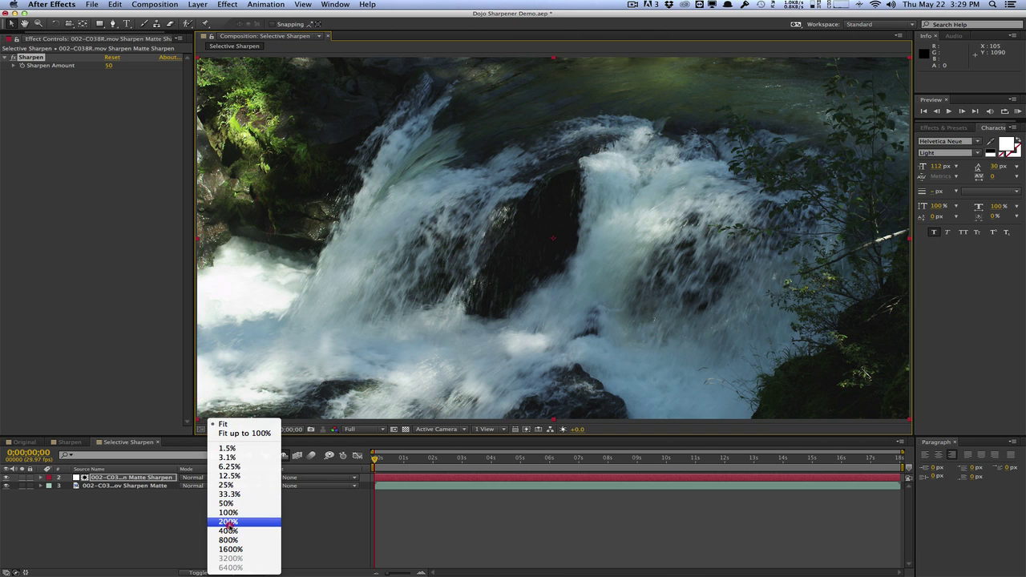
{"action": "left_click", "coordinate": [228, 521]}
{"action": "left_click_drag", "start_coordinate": [334, 229], "coordinate": [525, 269]}
{"action": "left_click", "coordinate": [429, 247]}
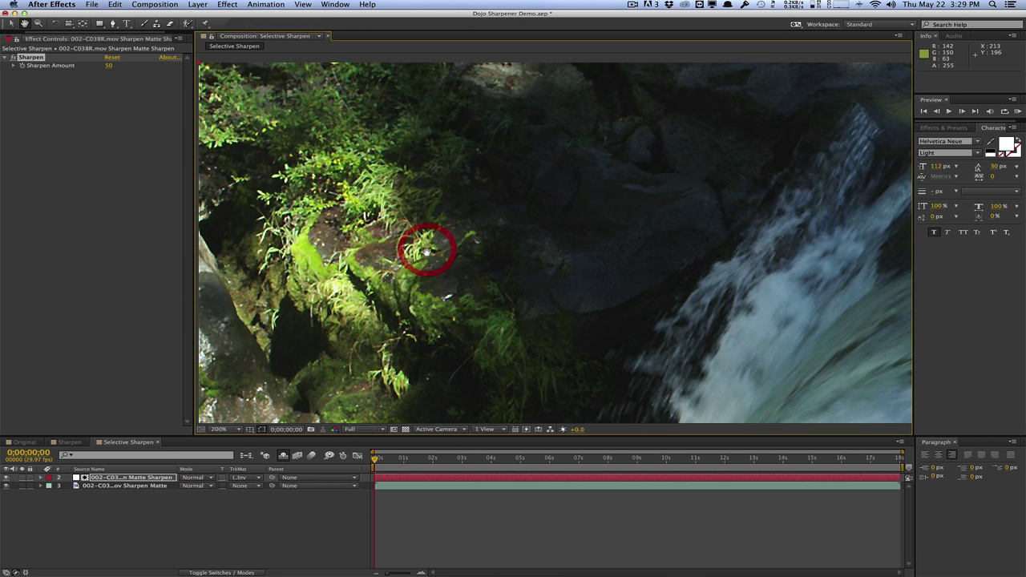
{"action": "key", "text": "v"}
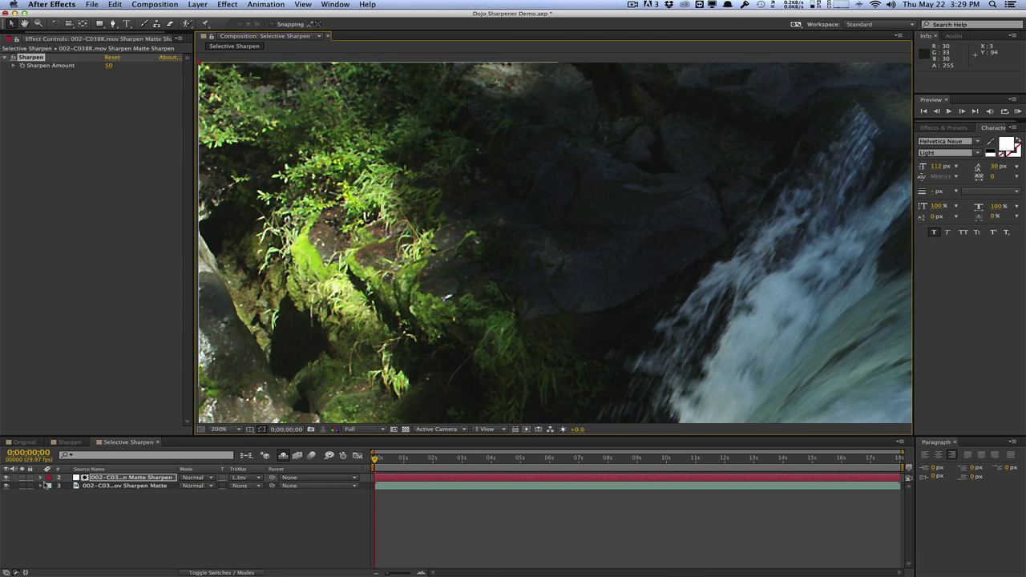
Step: Toggle layer 2's visibility repeatedly to compare sharpened and soft footage, ending with it shown
{"action": "left_click", "coordinate": [6, 478]}
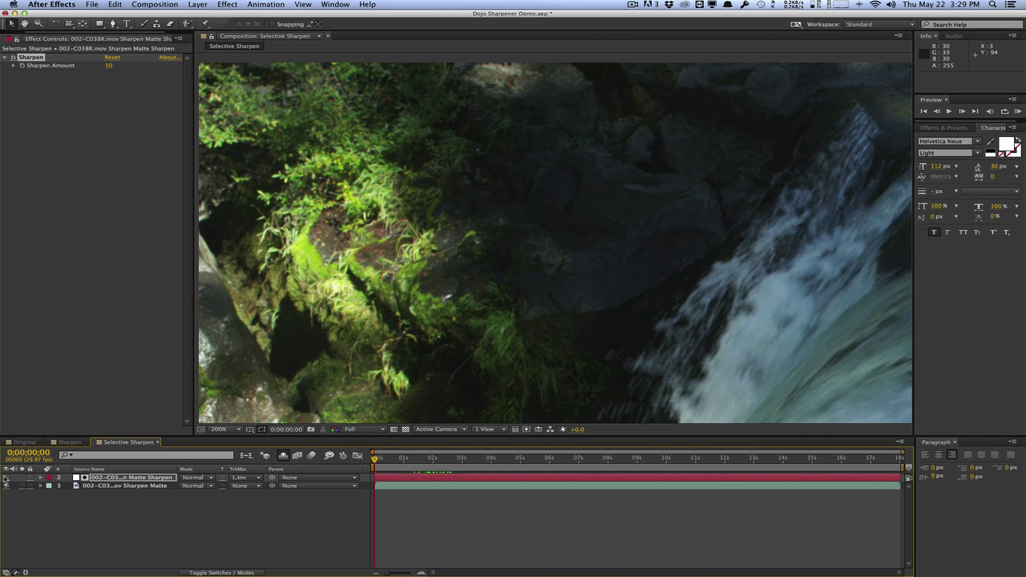
{"action": "left_click", "coordinate": [6, 477]}
{"action": "left_click", "coordinate": [6, 477]}
{"action": "left_click", "coordinate": [6, 478]}
{"action": "left_click", "coordinate": [6, 478]}
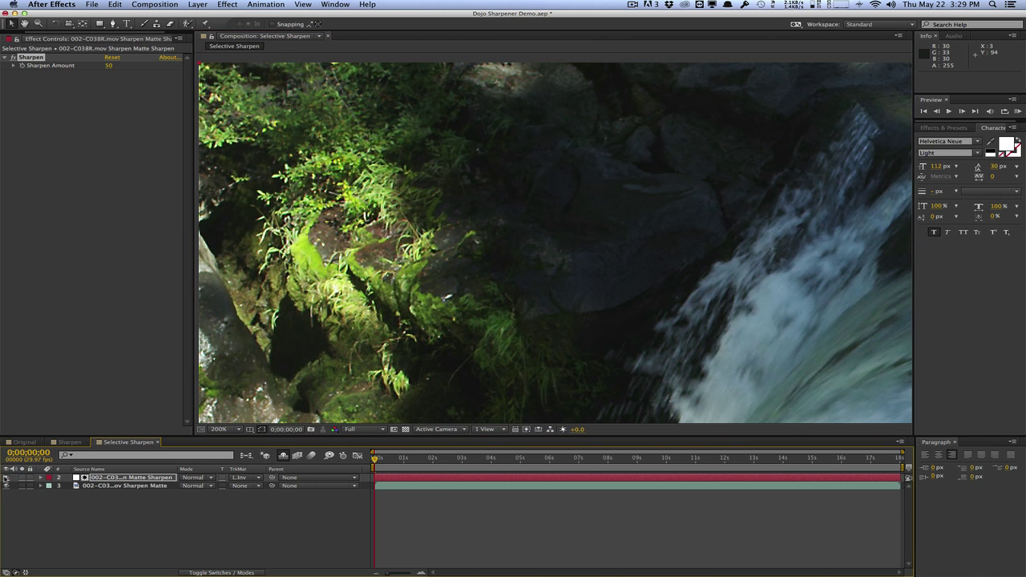
{"action": "left_click", "coordinate": [5, 478]}
{"action": "left_click", "coordinate": [6, 477]}
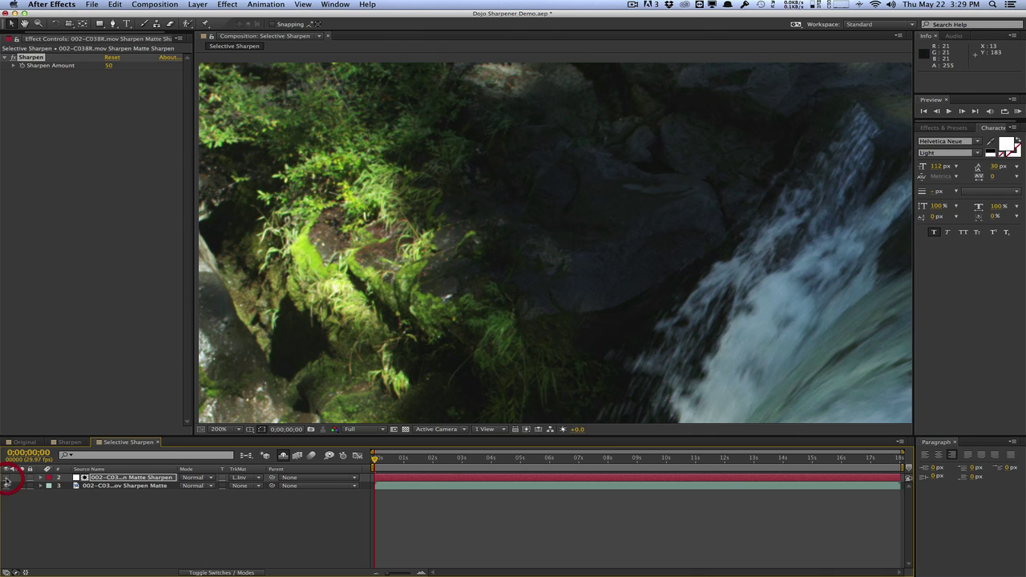
{"action": "left_click", "coordinate": [7, 477]}
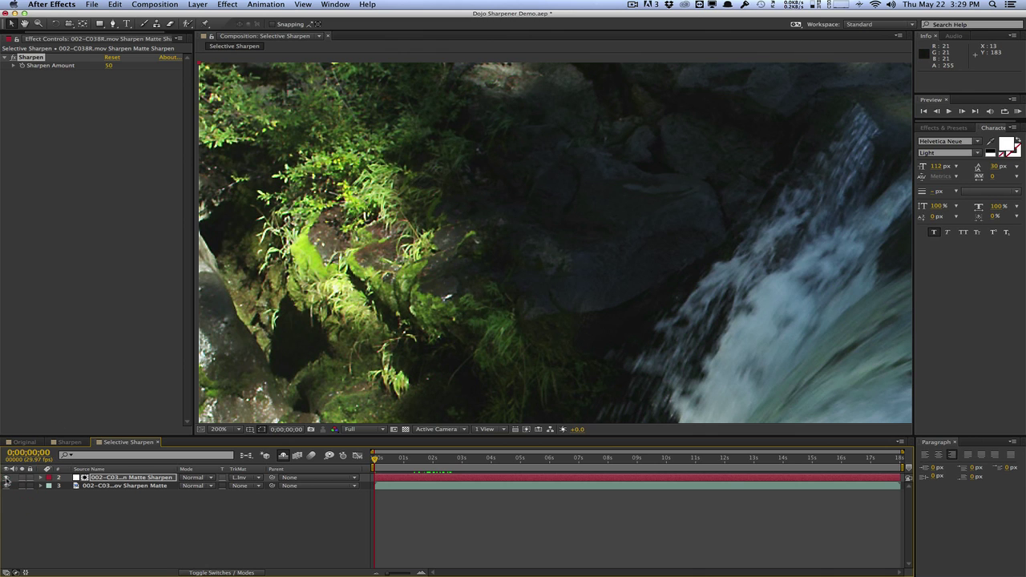
{"action": "left_click", "coordinate": [7, 477]}
{"action": "left_click", "coordinate": [6, 478]}
{"action": "left_click", "coordinate": [6, 478]}
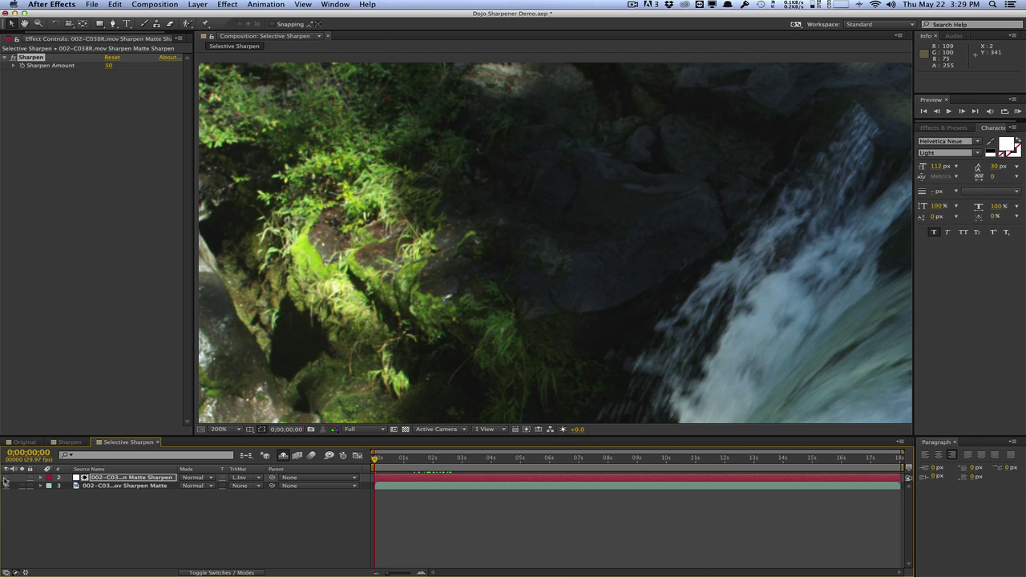
{"action": "left_click", "coordinate": [5, 478]}
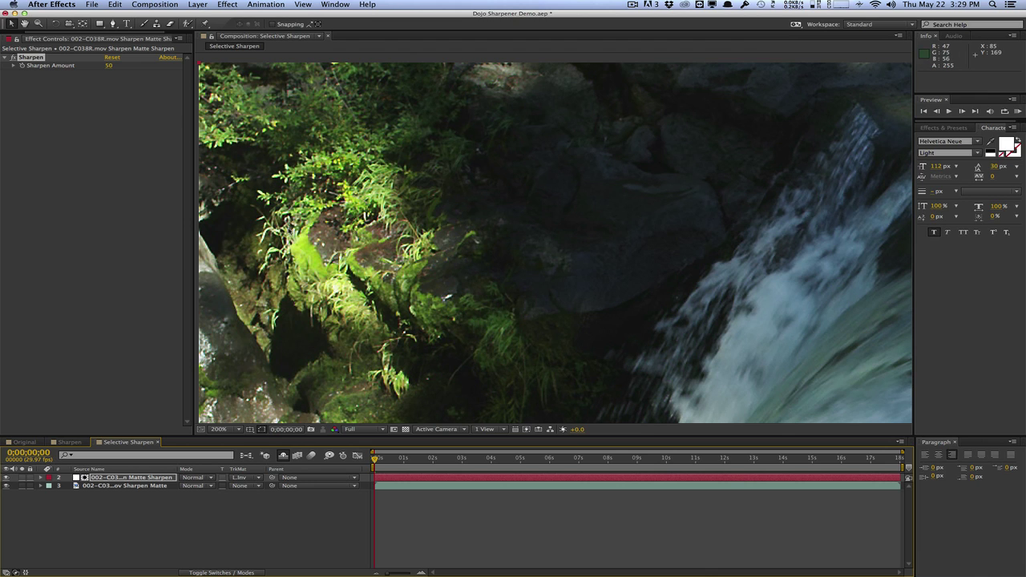
{"action": "left_click", "coordinate": [6, 478]}
{"action": "left_click", "coordinate": [6, 477]}
{"action": "left_click", "coordinate": [6, 477]}
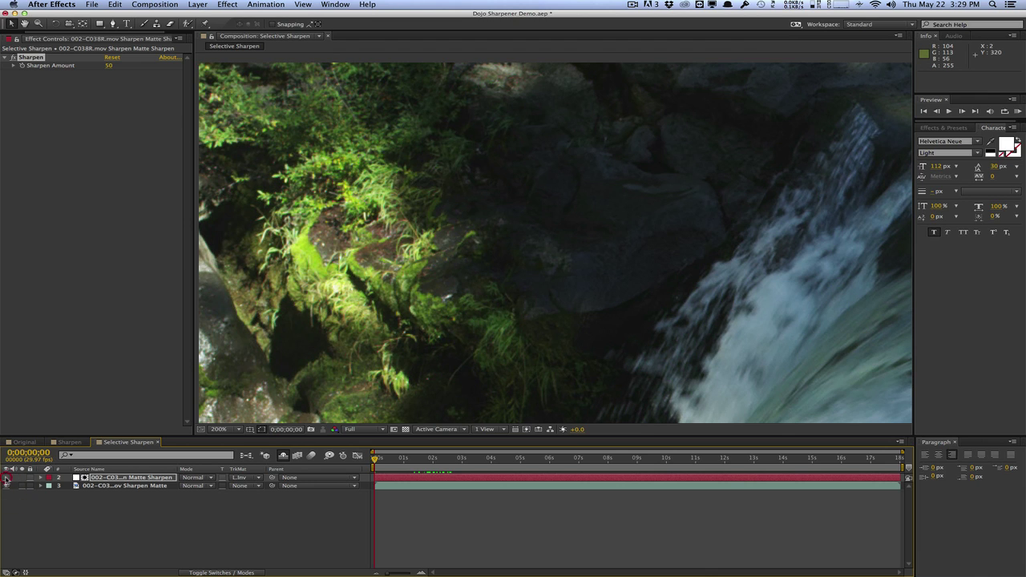
{"action": "left_click", "coordinate": [6, 477]}
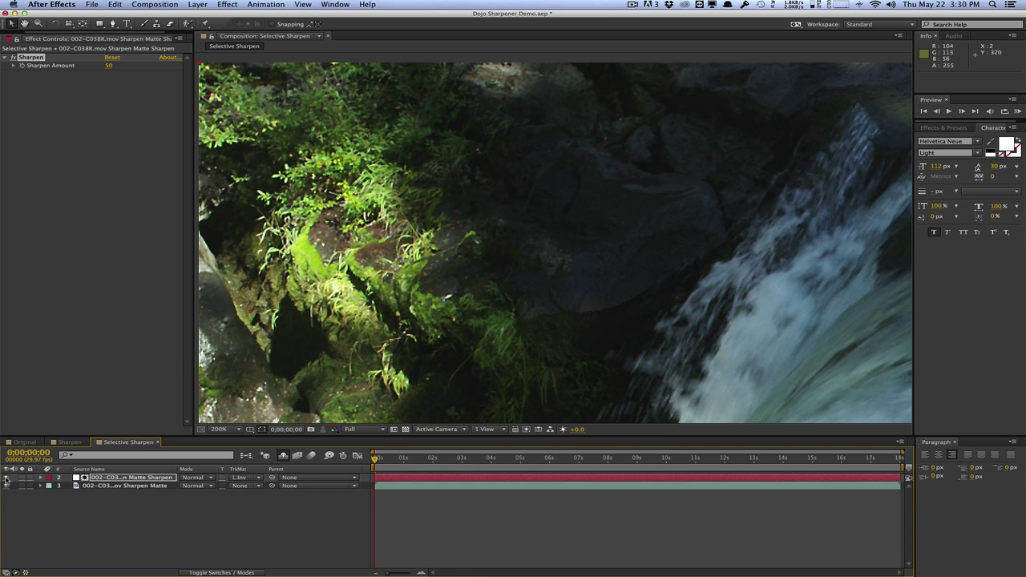
{"action": "left_click", "coordinate": [5, 478]}
{"action": "left_click", "coordinate": [6, 477]}
{"action": "left_click", "coordinate": [5, 478]}
{"action": "left_click", "coordinate": [5, 477]}
Step: Disable the Shy switch, select the Sharpen Matte layer and make it visible
{"action": "left_click", "coordinate": [285, 456]}
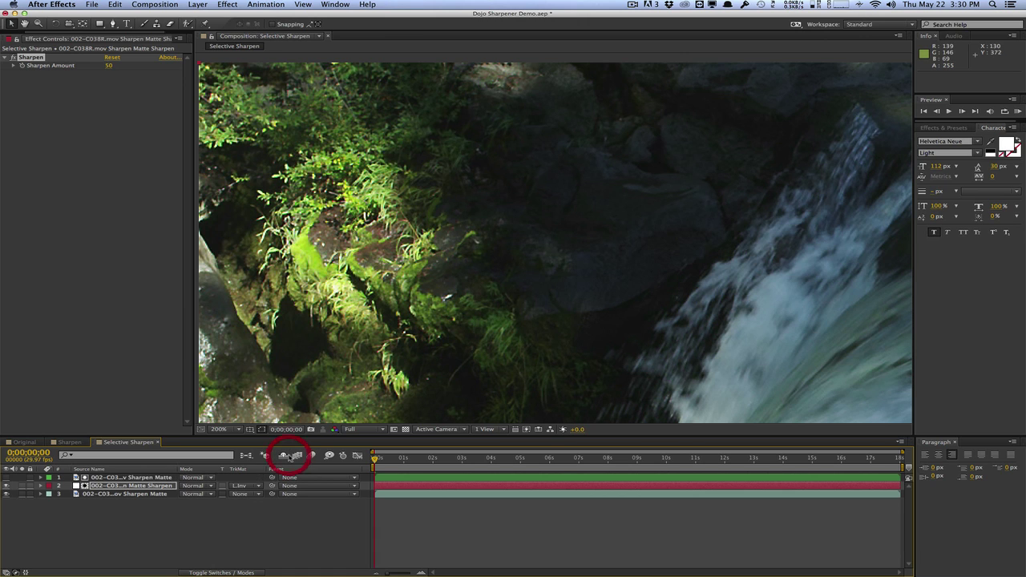
{"action": "left_click", "coordinate": [104, 477]}
{"action": "left_click", "coordinate": [105, 486]}
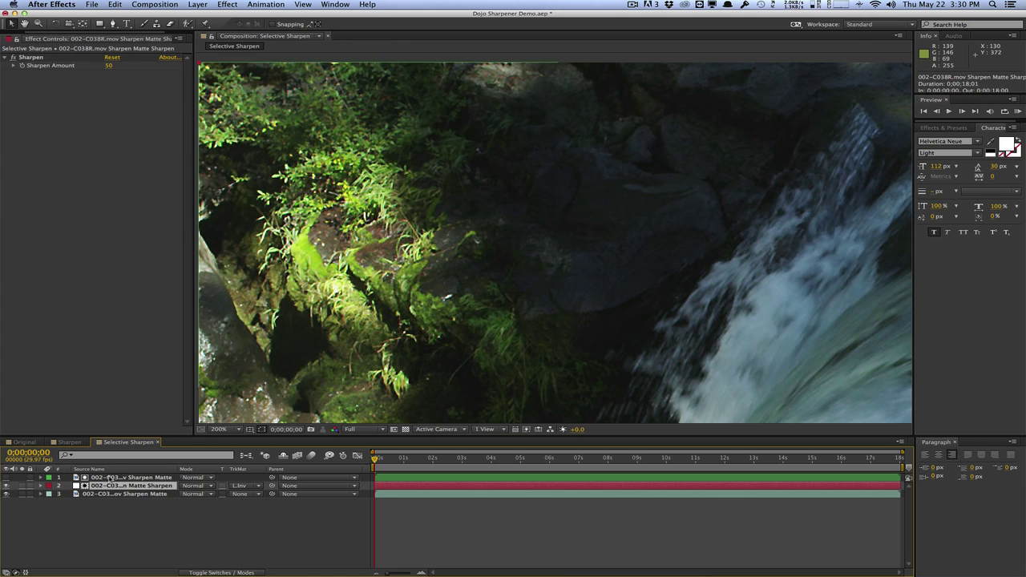
{"action": "left_click", "coordinate": [107, 477]}
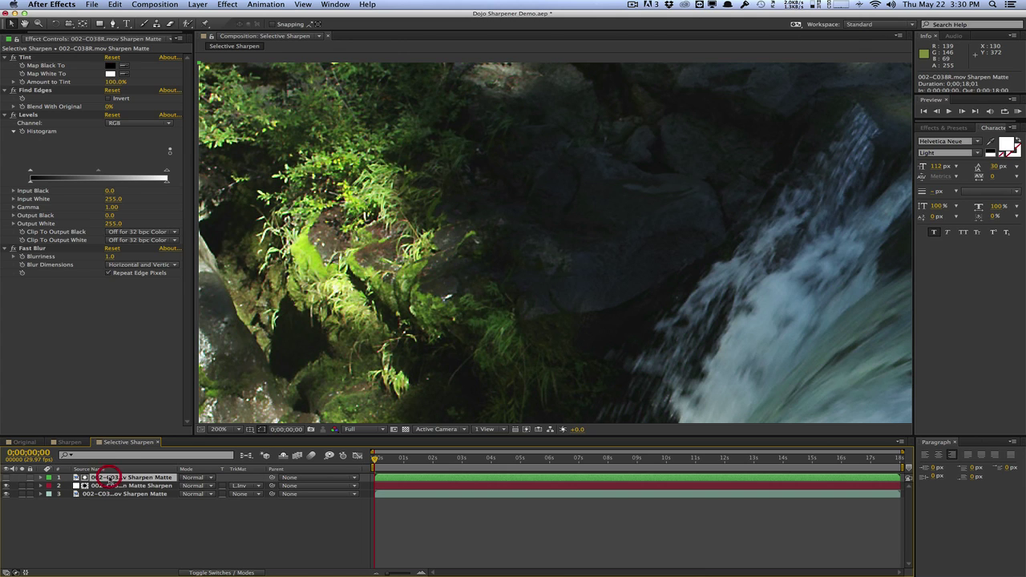
{"action": "left_click", "coordinate": [7, 478]}
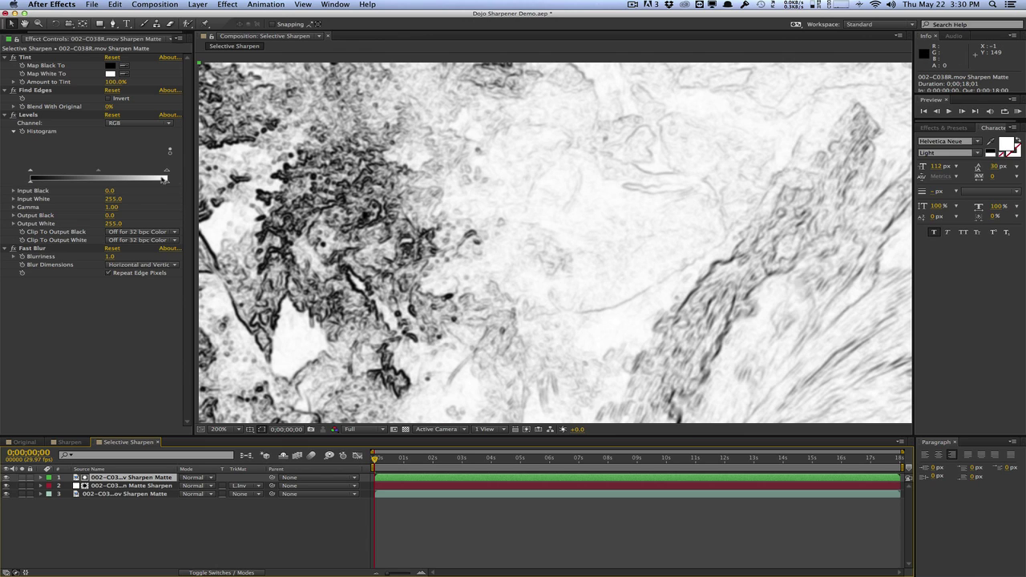
Step: Set the matte's Levels to Input Black 27, Input White 237, Gamma 0.39, then hide it
{"action": "left_click", "coordinate": [39, 115]}
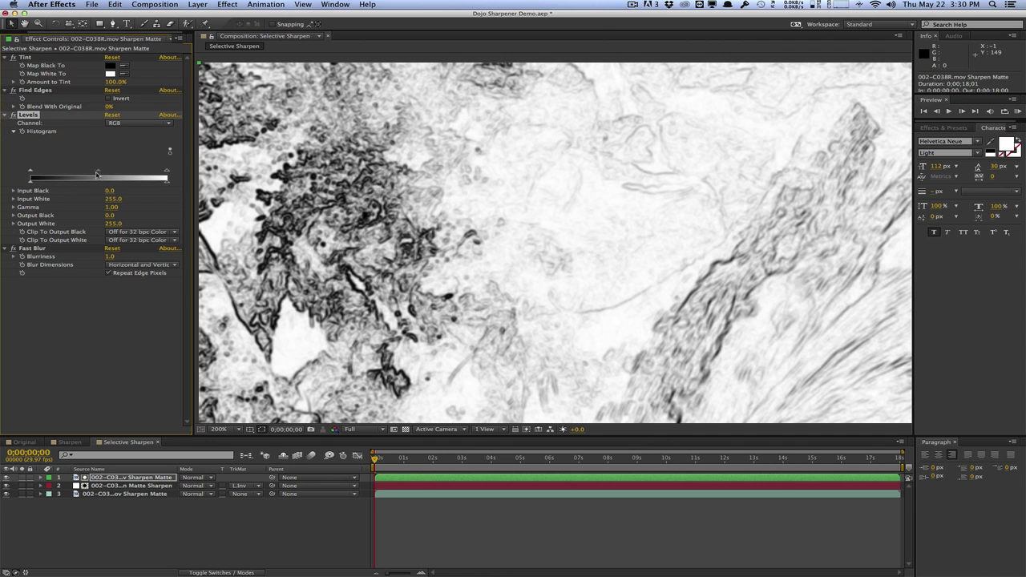
{"action": "left_click_drag", "start_coordinate": [97, 174], "coordinate": [131, 171]}
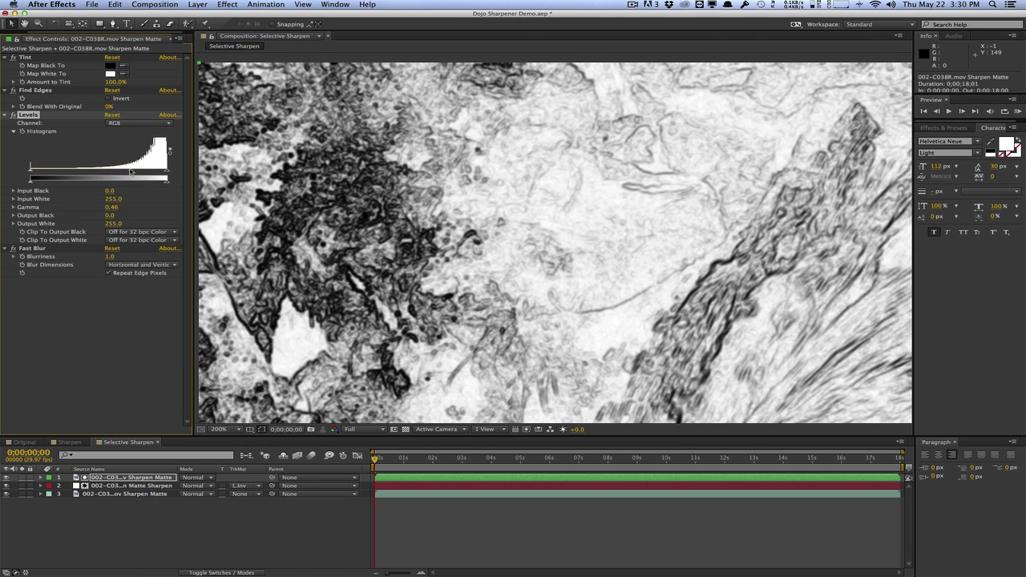
{"action": "mouse_move", "coordinate": [49, 174]}
{"action": "left_mouse_down"}
{"action": "mouse_move", "coordinate": [67, 173]}
{"action": "mouse_move", "coordinate": [44, 173]}
{"action": "left_mouse_up"}
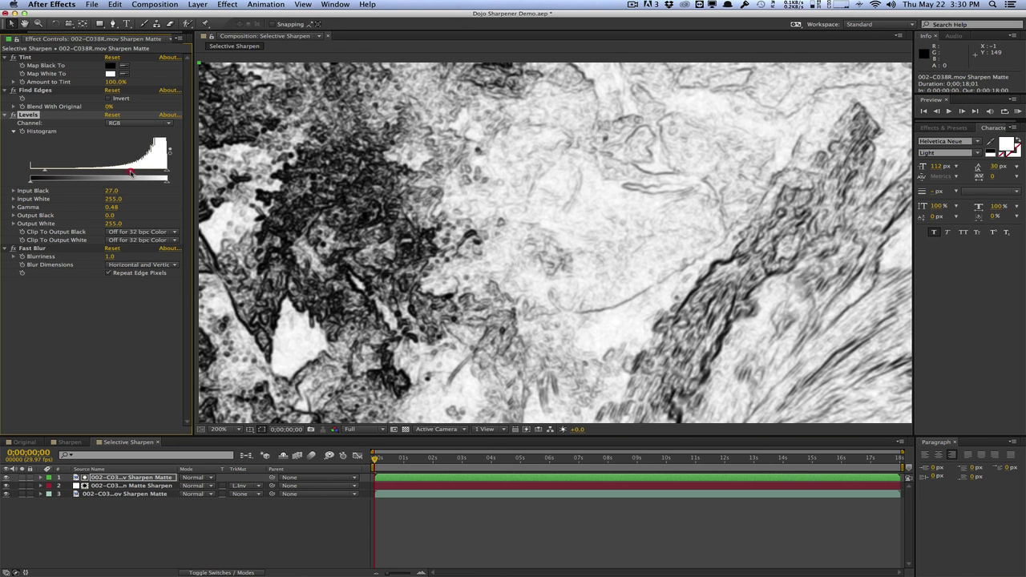
{"action": "left_click_drag", "start_coordinate": [131, 172], "coordinate": [157, 172]}
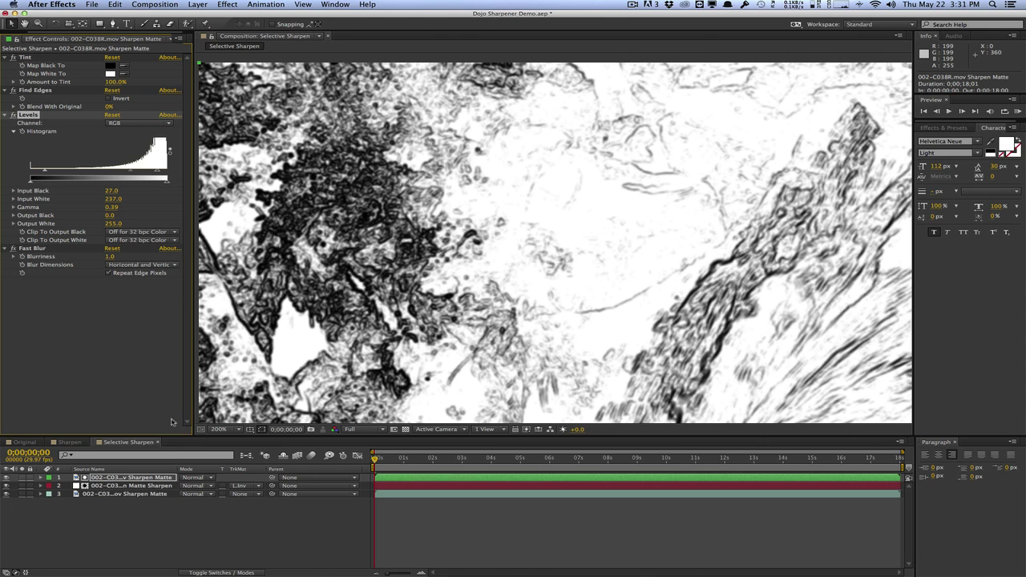
{"action": "left_click", "coordinate": [8, 477]}
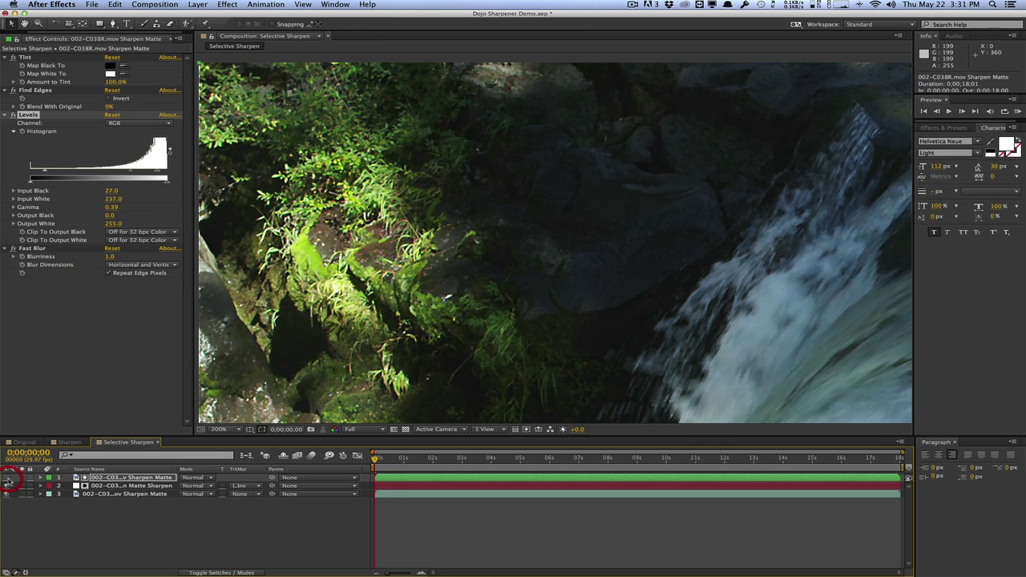
Step: Show the Sharpen comp at 200% on the top-left mossy rocks, then return to Selective Sharpen
{"action": "left_click", "coordinate": [69, 442]}
{"action": "mouse_move", "coordinate": [301, 213]}
{"action": "left_mouse_down"}
{"action": "mouse_move", "coordinate": [470, 298]}
{"action": "mouse_move", "coordinate": [305, 218]}
{"action": "left_mouse_up"}
{"action": "left_click", "coordinate": [247, 429]}
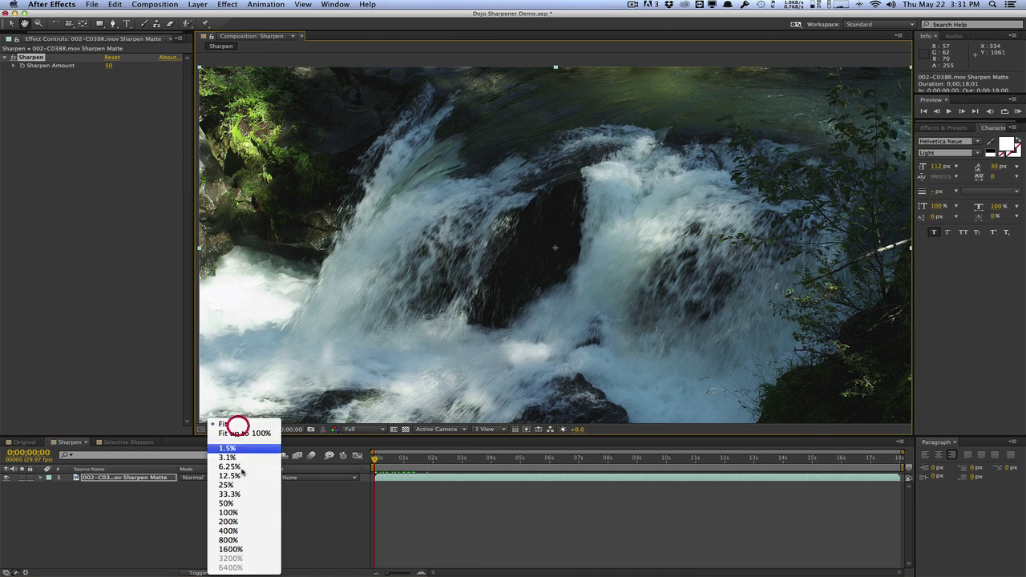
{"action": "left_click", "coordinate": [251, 521]}
{"action": "left_click_drag", "start_coordinate": [633, 317], "coordinate": [576, 350]}
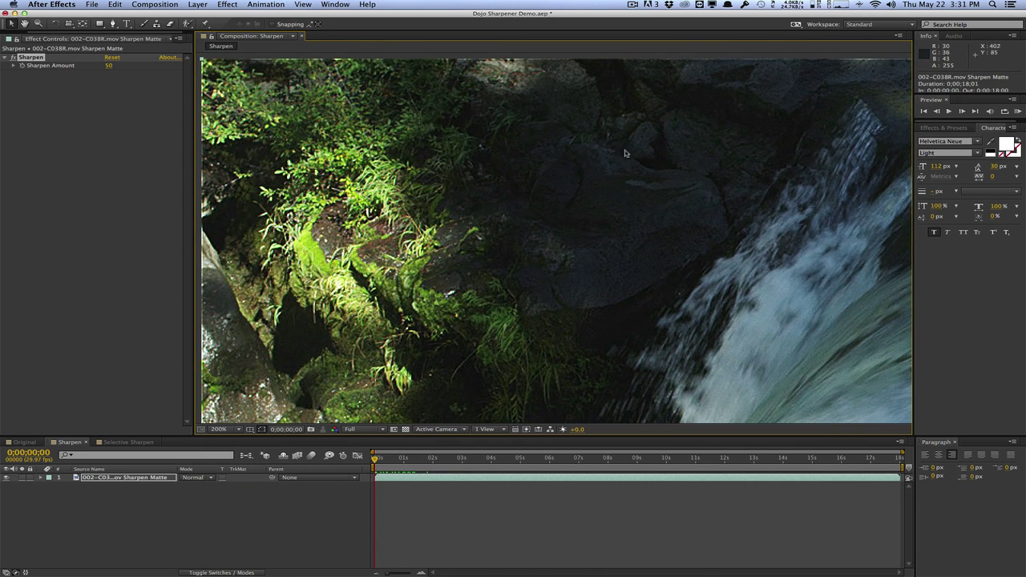
{"action": "left_click", "coordinate": [138, 443]}
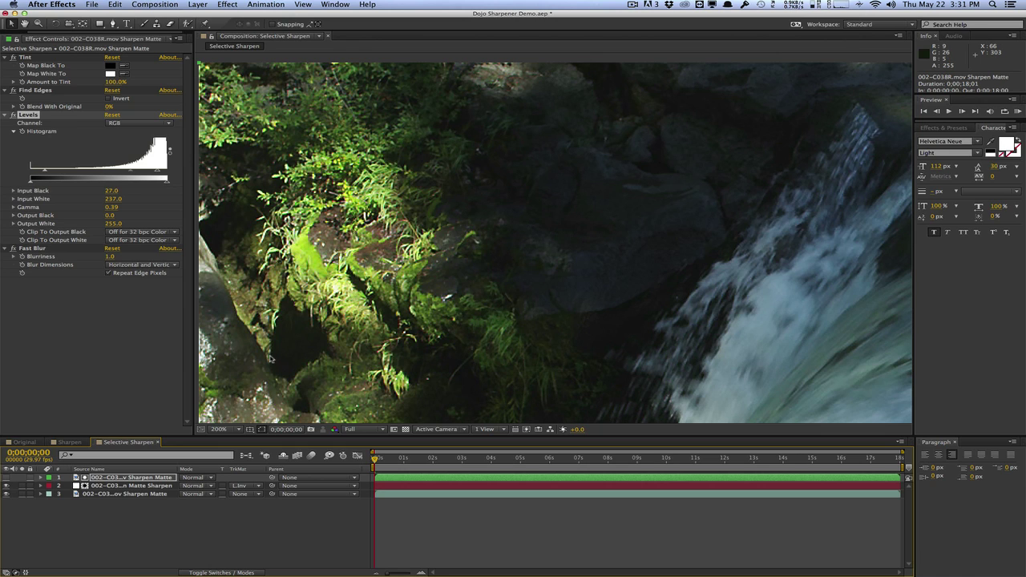
Step: Show the Original comp at 200% magnification
{"action": "left_click", "coordinate": [30, 441]}
{"action": "left_click", "coordinate": [224, 429]}
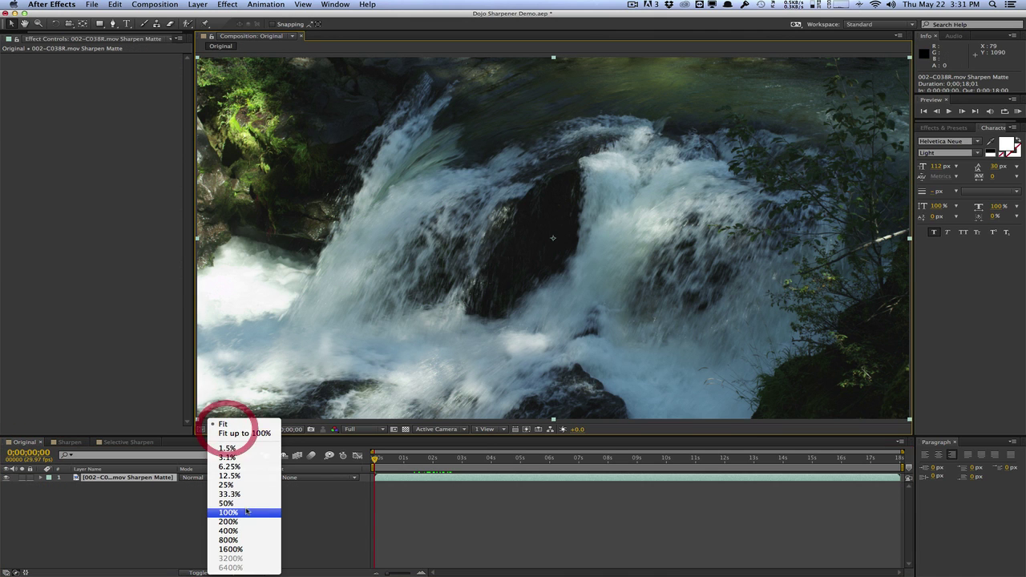
{"action": "left_click", "coordinate": [245, 522]}
Step: Pan to the mossy top-left rocks and compare them in the Sharpen and Selective Sharpen comps
{"action": "key", "text": "h"}
{"action": "left_click_drag", "start_coordinate": [270, 240], "coordinate": [519, 233]}
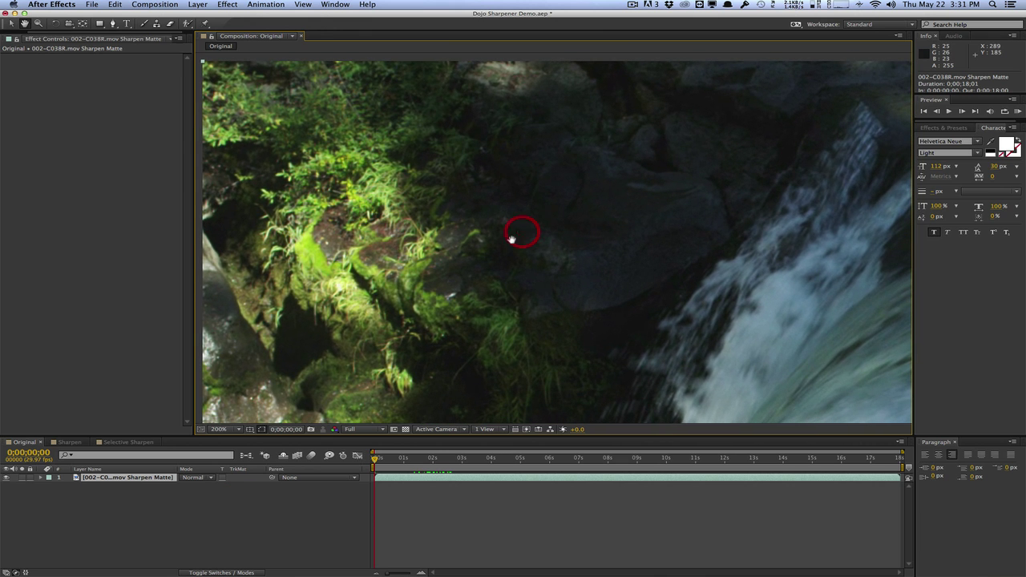
{"action": "key", "text": "v"}
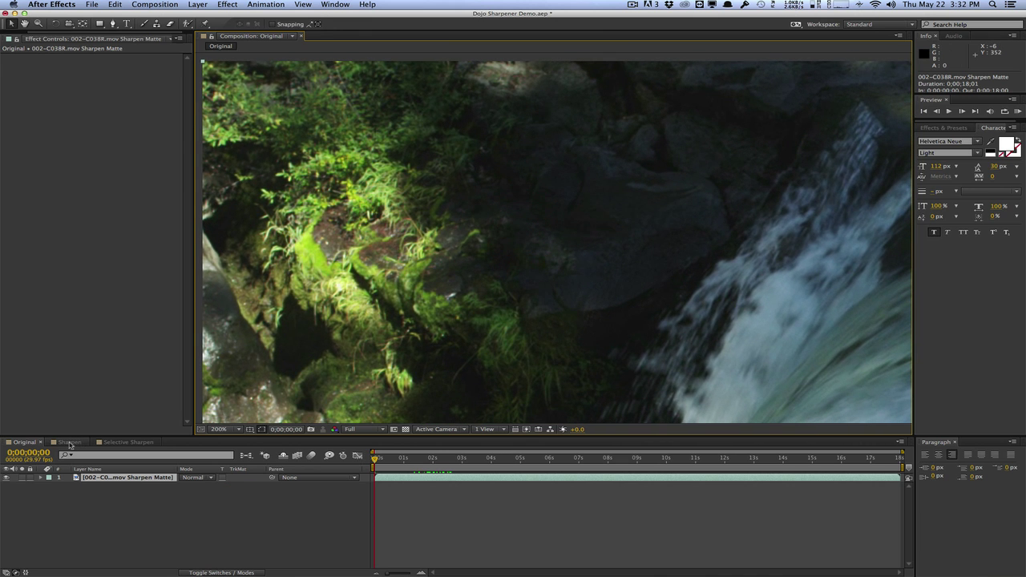
{"action": "left_click", "coordinate": [70, 442]}
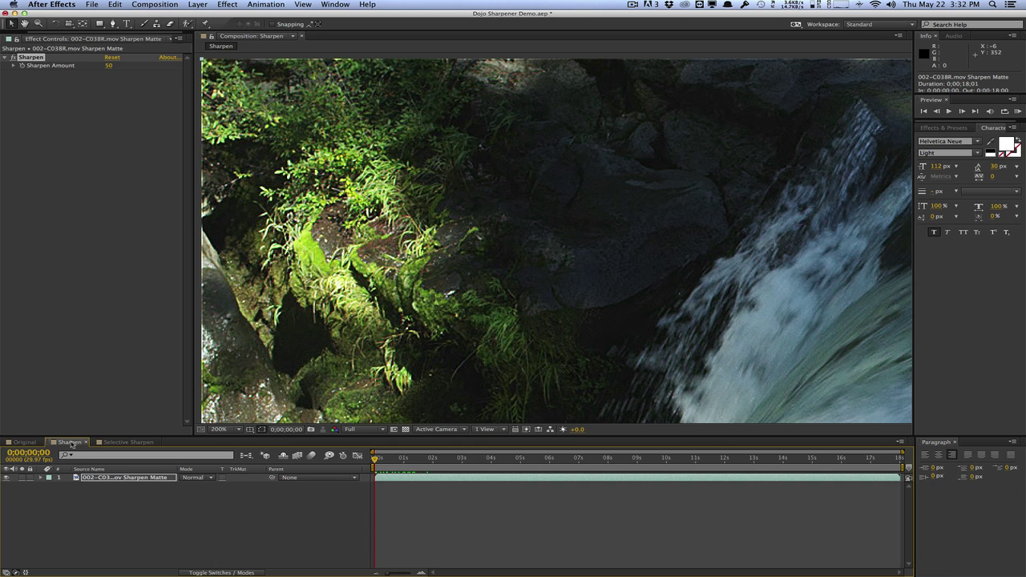
{"action": "left_click", "coordinate": [139, 442]}
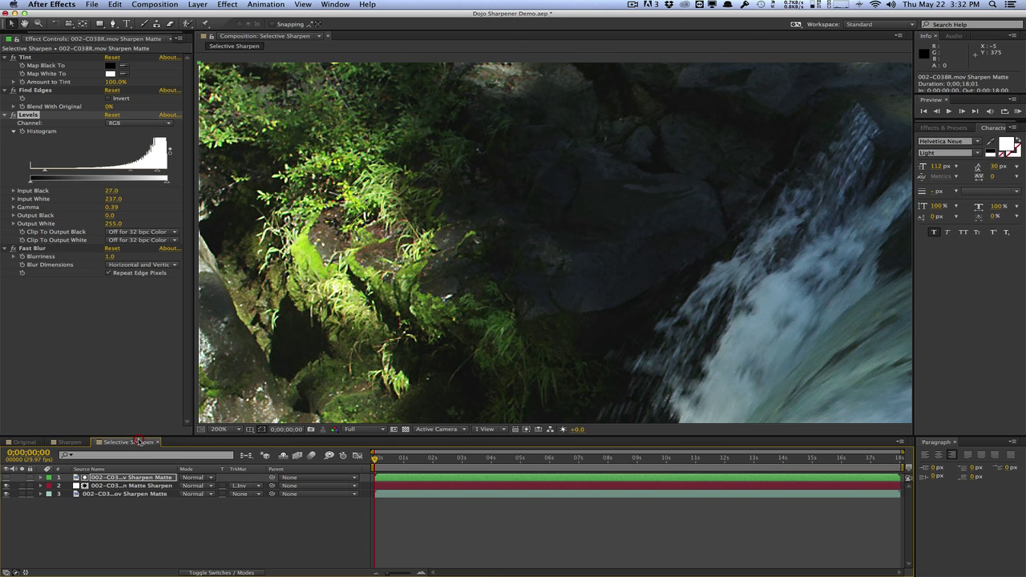